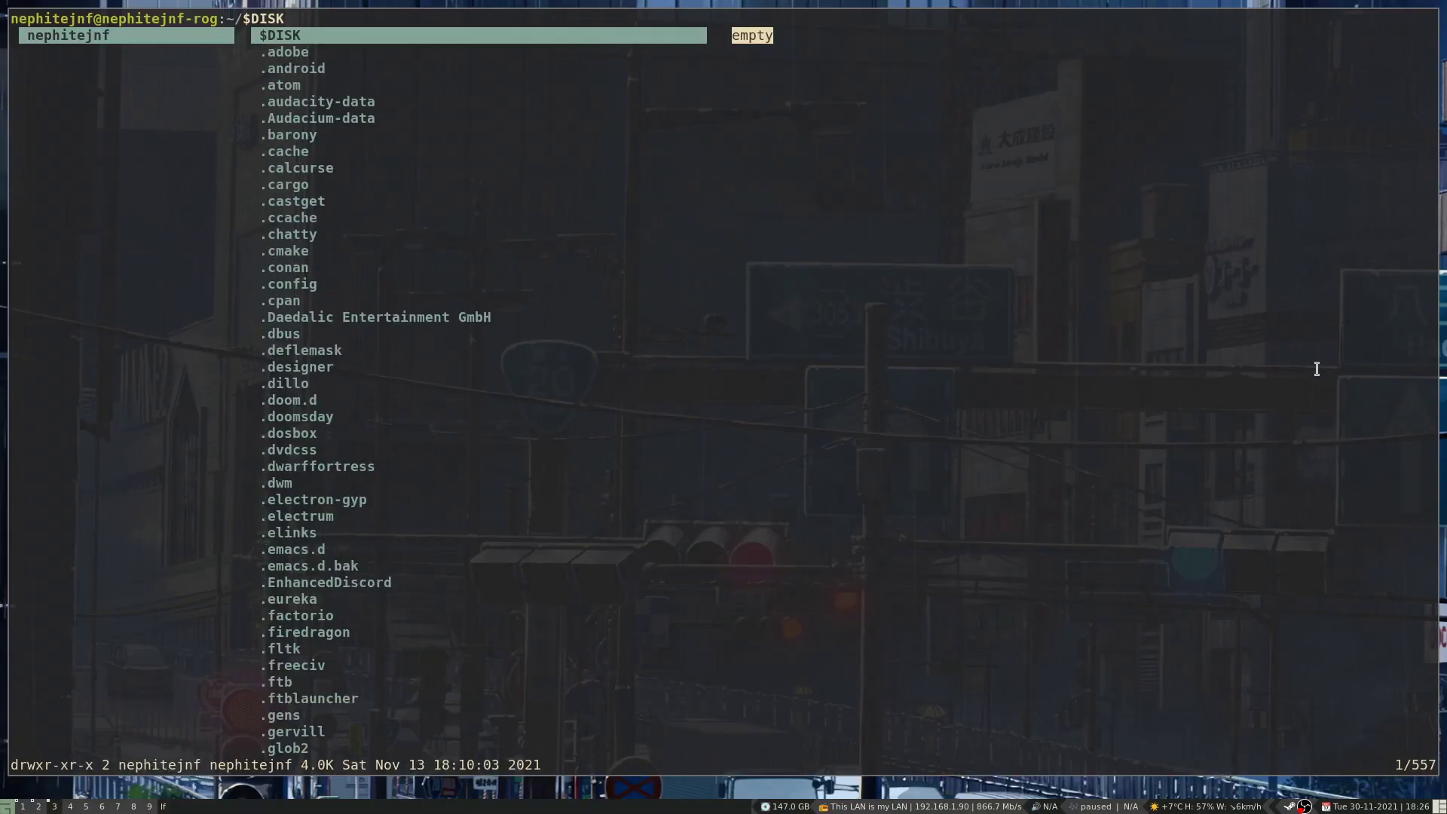
Step: In ranger, search for .config and then qute to enter qutebrowser's config folder
key("slash")
type("con")
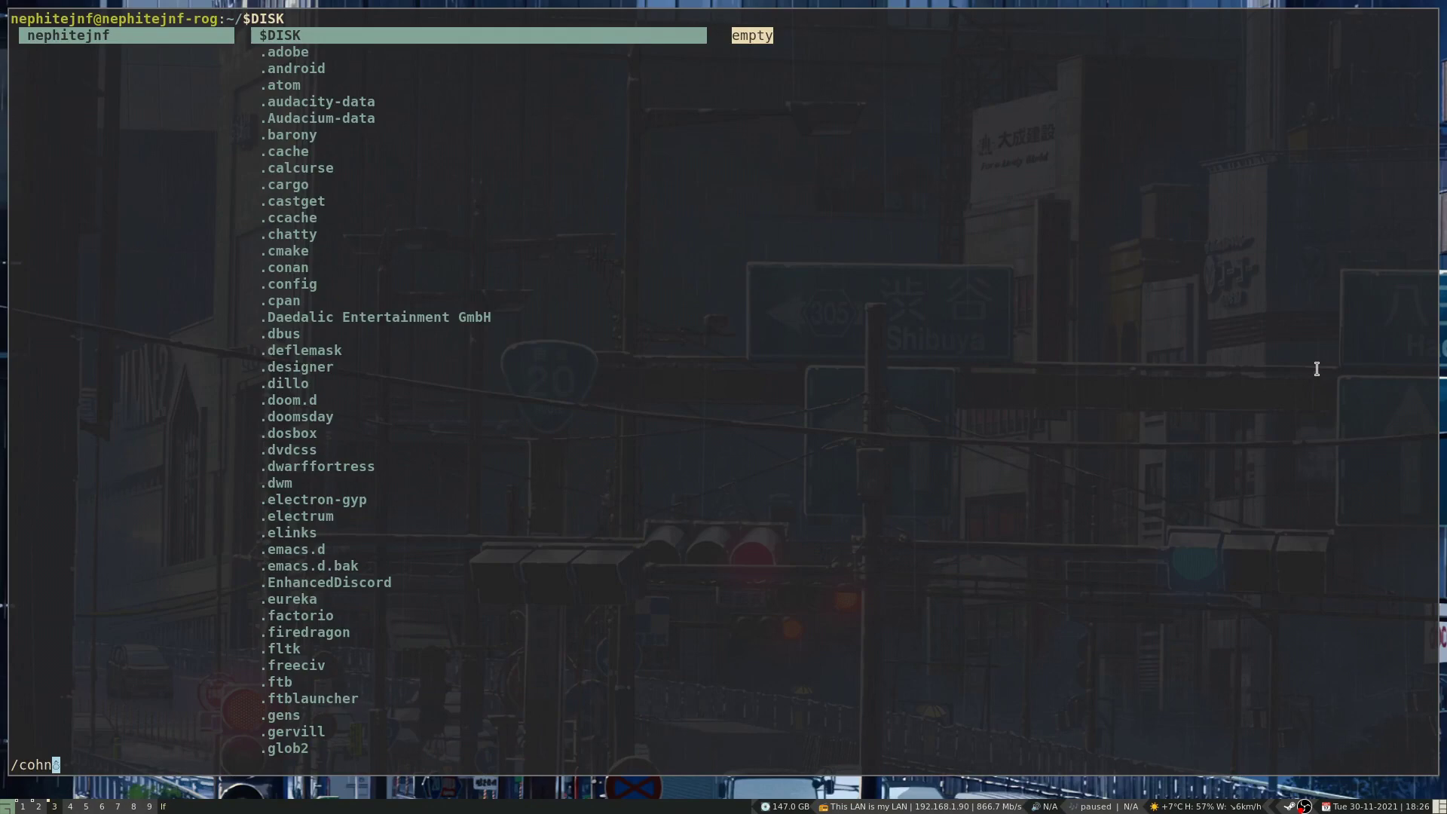
type("fig")
key("Return")
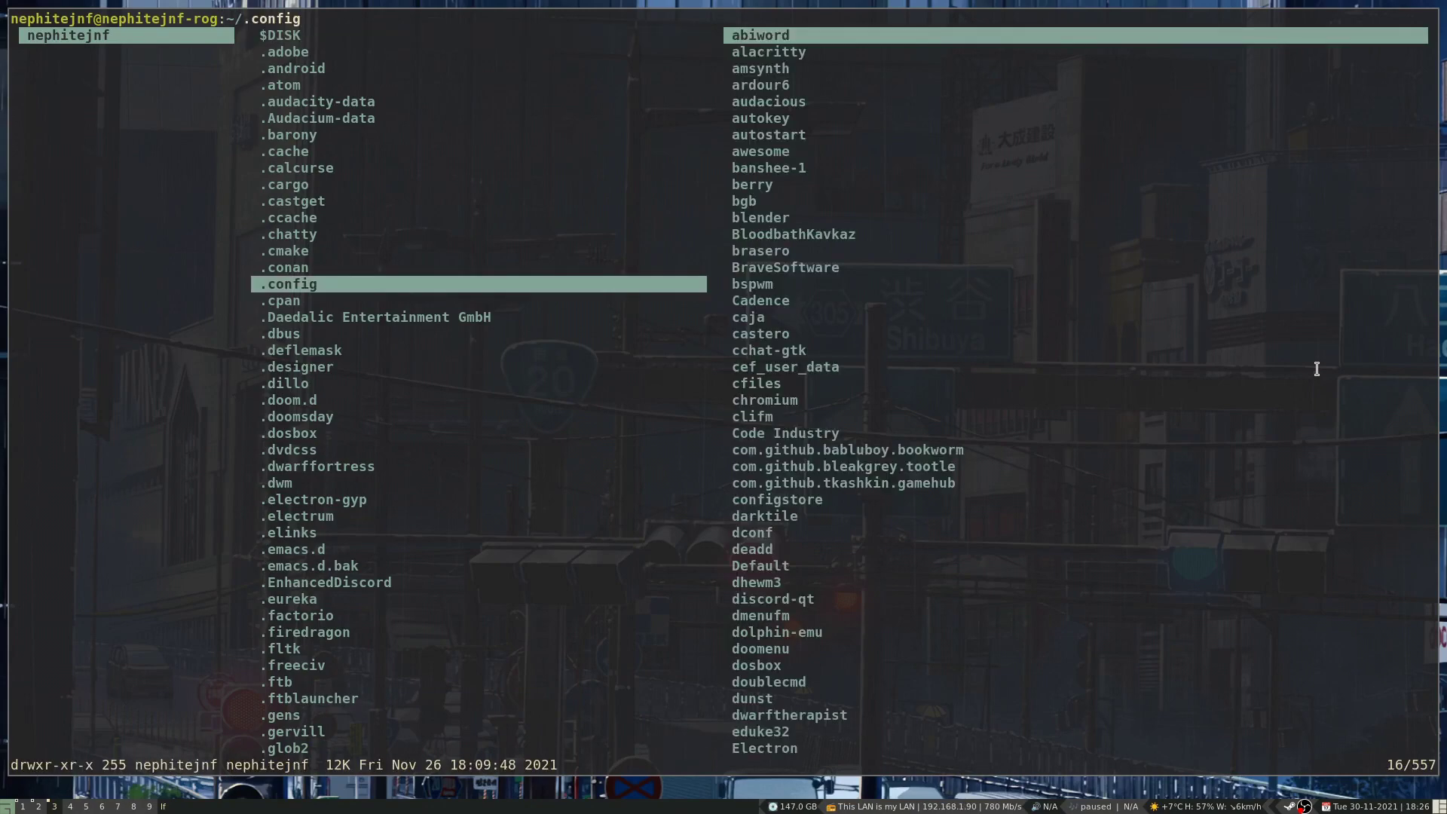
key("l")
key("slash")
type("qute")
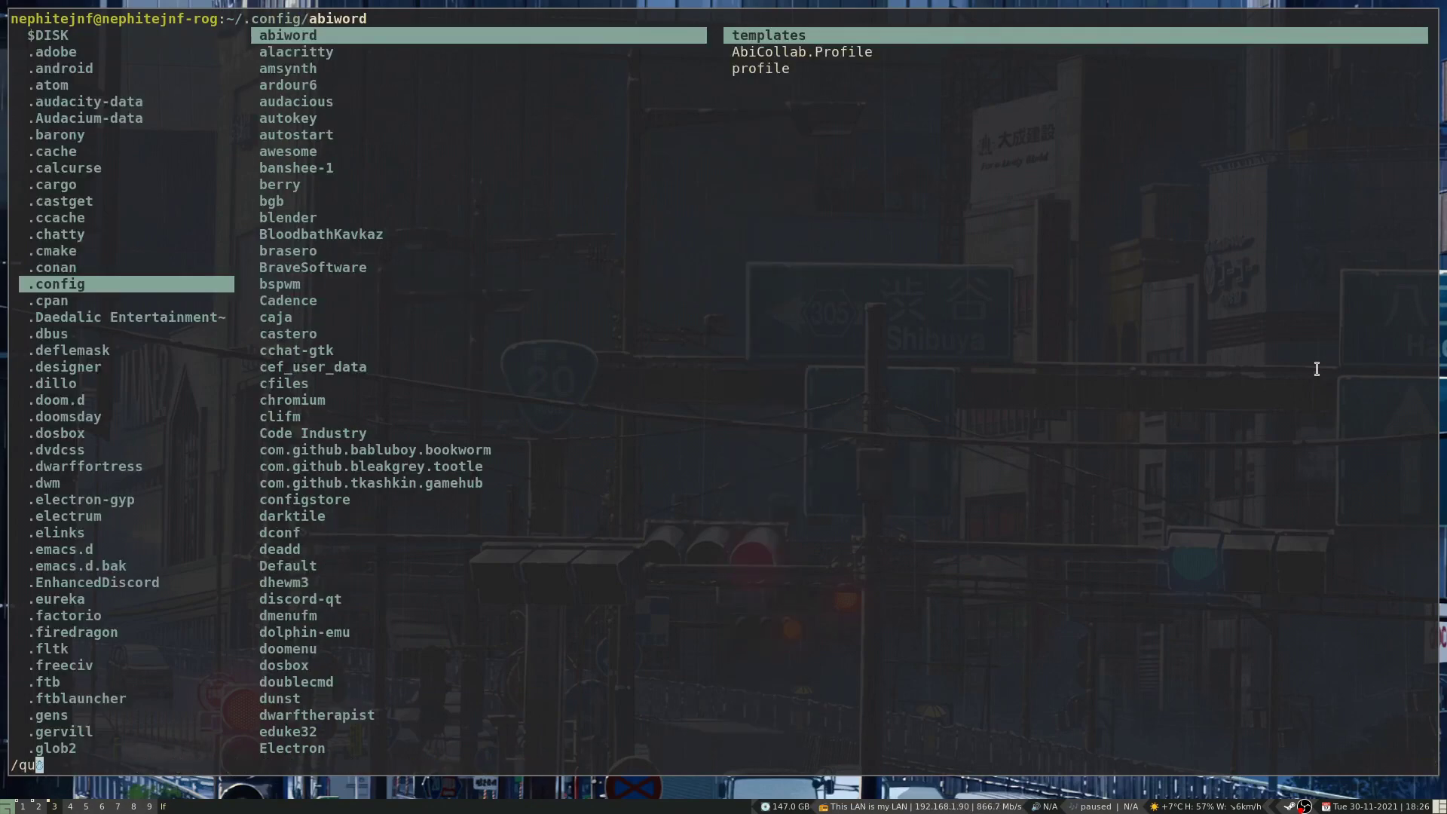
key("Return")
key("l")
Step: Open config.py in Vim and move to the c.content.autoplay = False line
key("j")
key("j")
key("j")
key("j")
key("j")
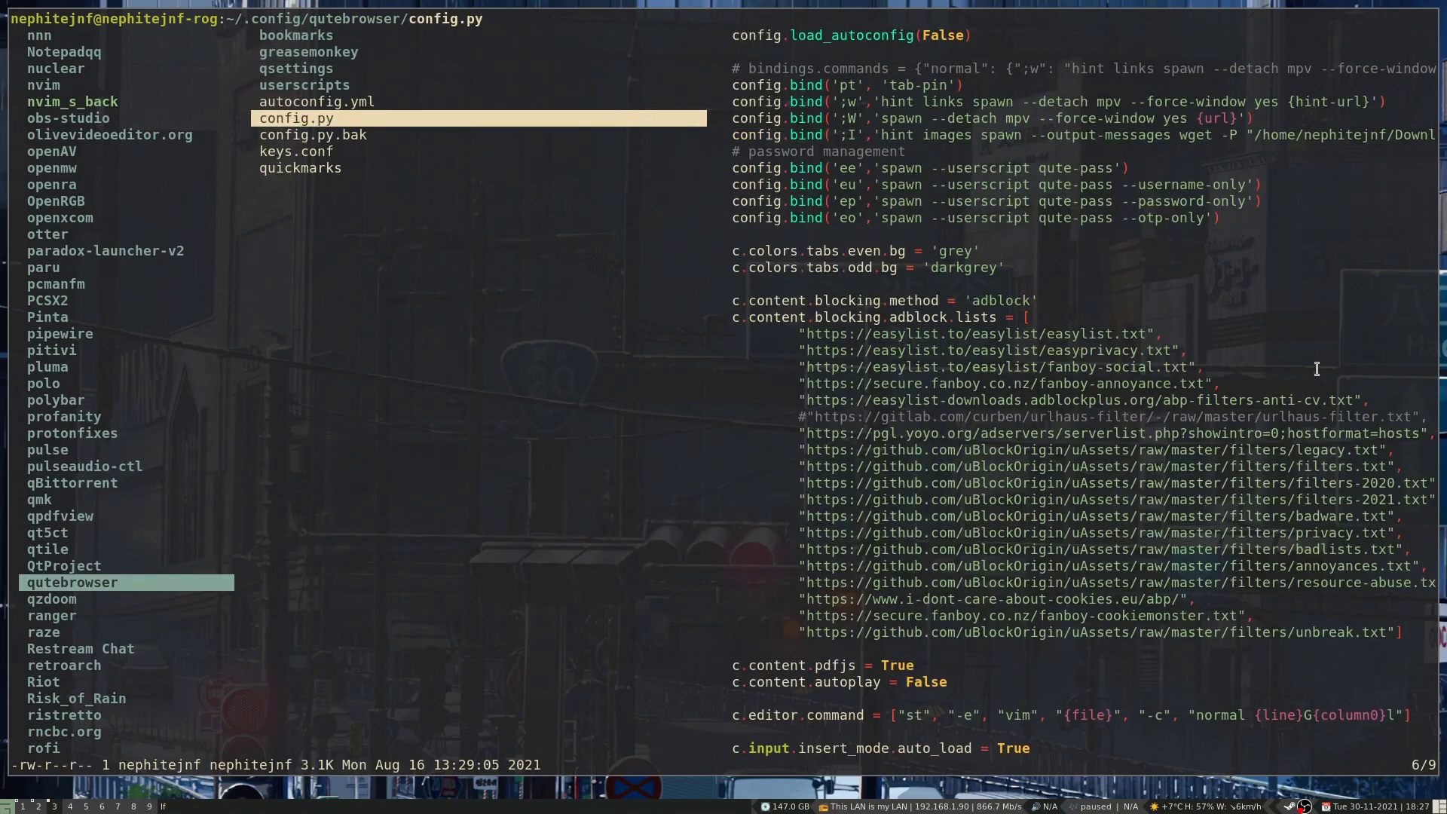
key("l")
key("j")
key("j")
key("j")
key("j")
key("j")
key("j")
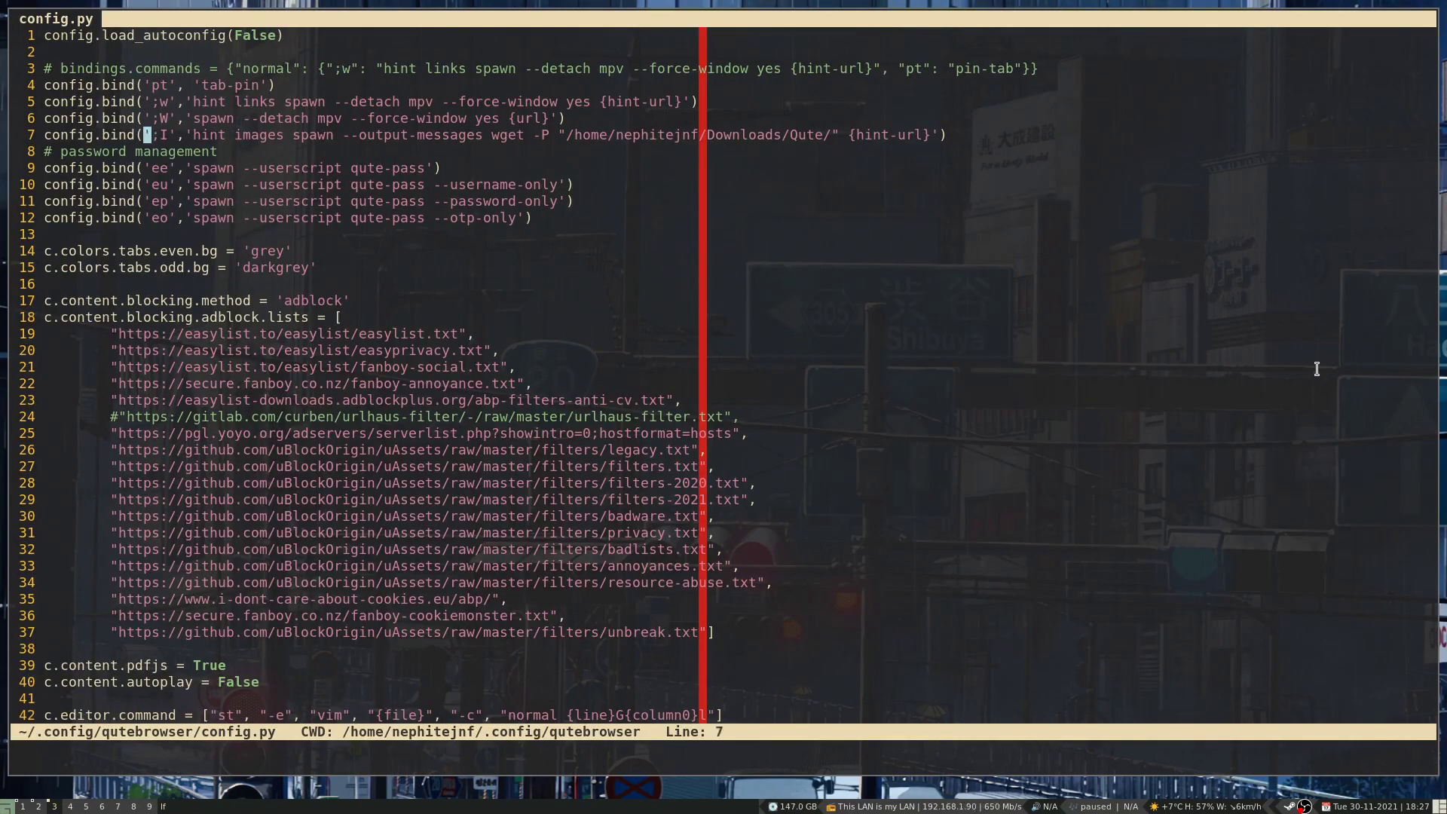
key("j")
key("j")
key("j")
key("j")
key("j")
key("j")
key("j")
key("j")
key("j")
key("j")
key("j")
key("j")
key("j")
key("j")
key("j")
key("j")
key("j")
key("j")
key("j")
key("j")
key("k")
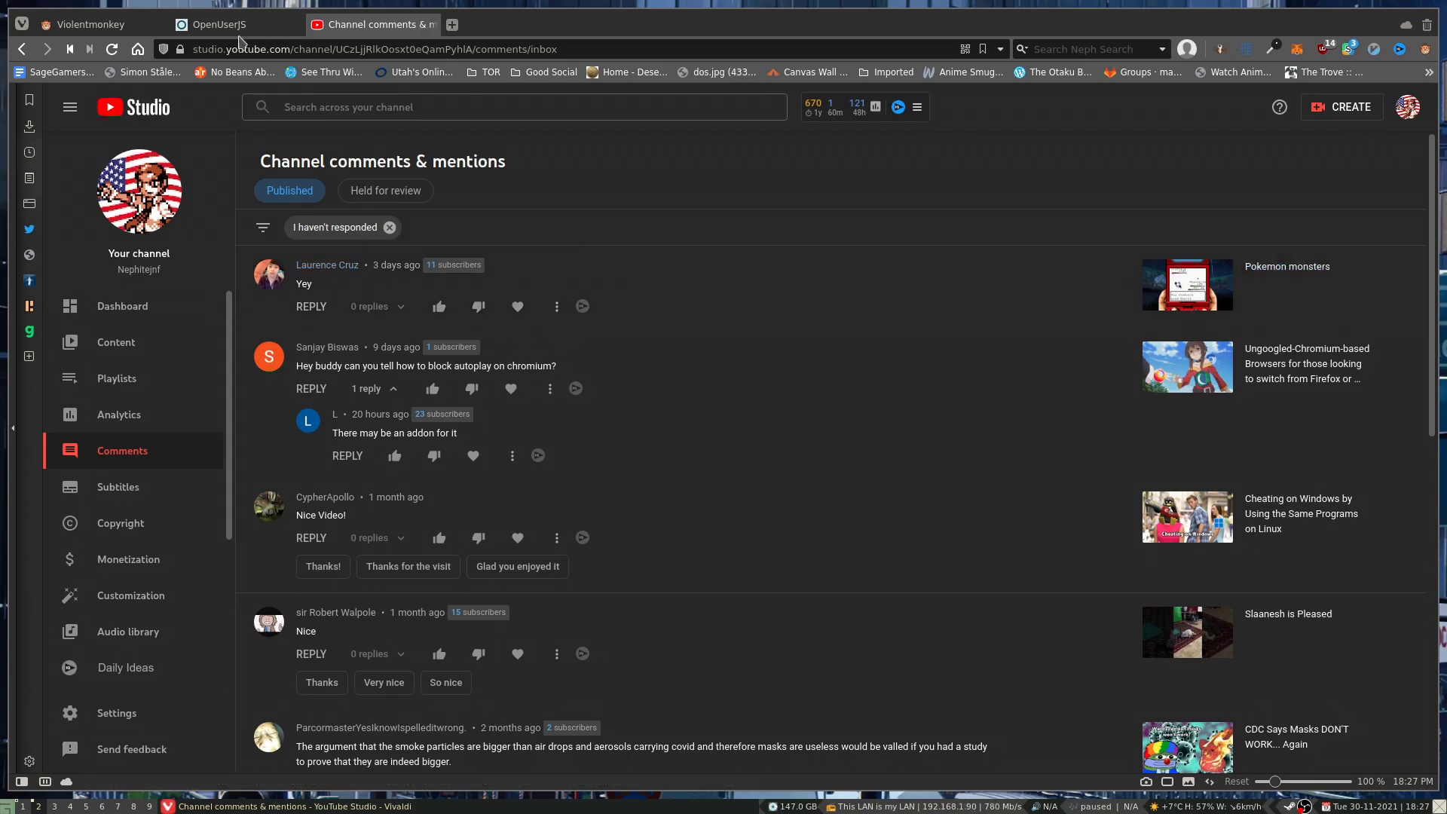
Step: Switch to the OpenUserJS tab and scroll through the 'autoplay' userscript results, returning to the top
mouse_move(223, 26)
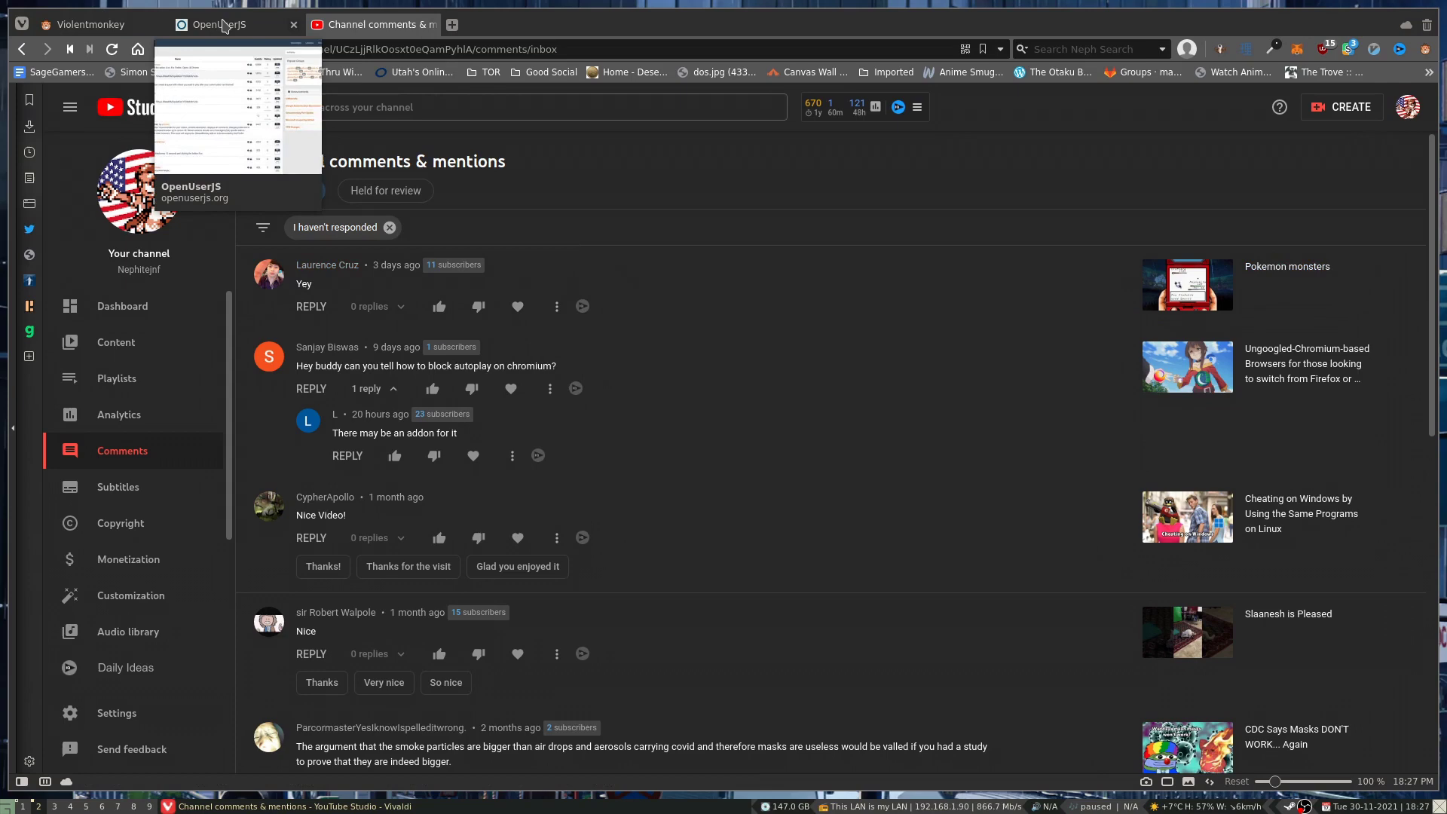
left_click(223, 26)
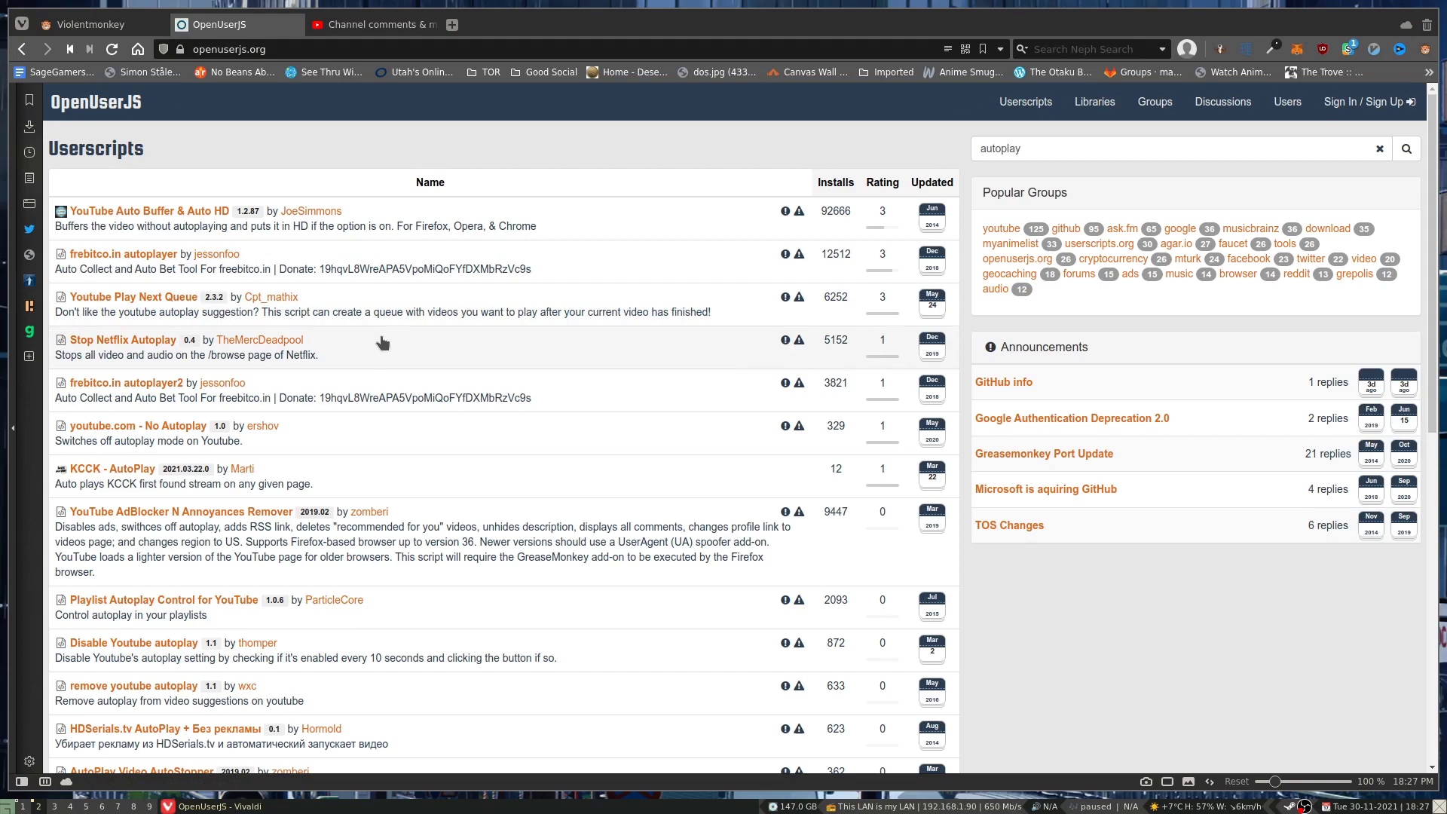
scroll(383, 343, "down", 3)
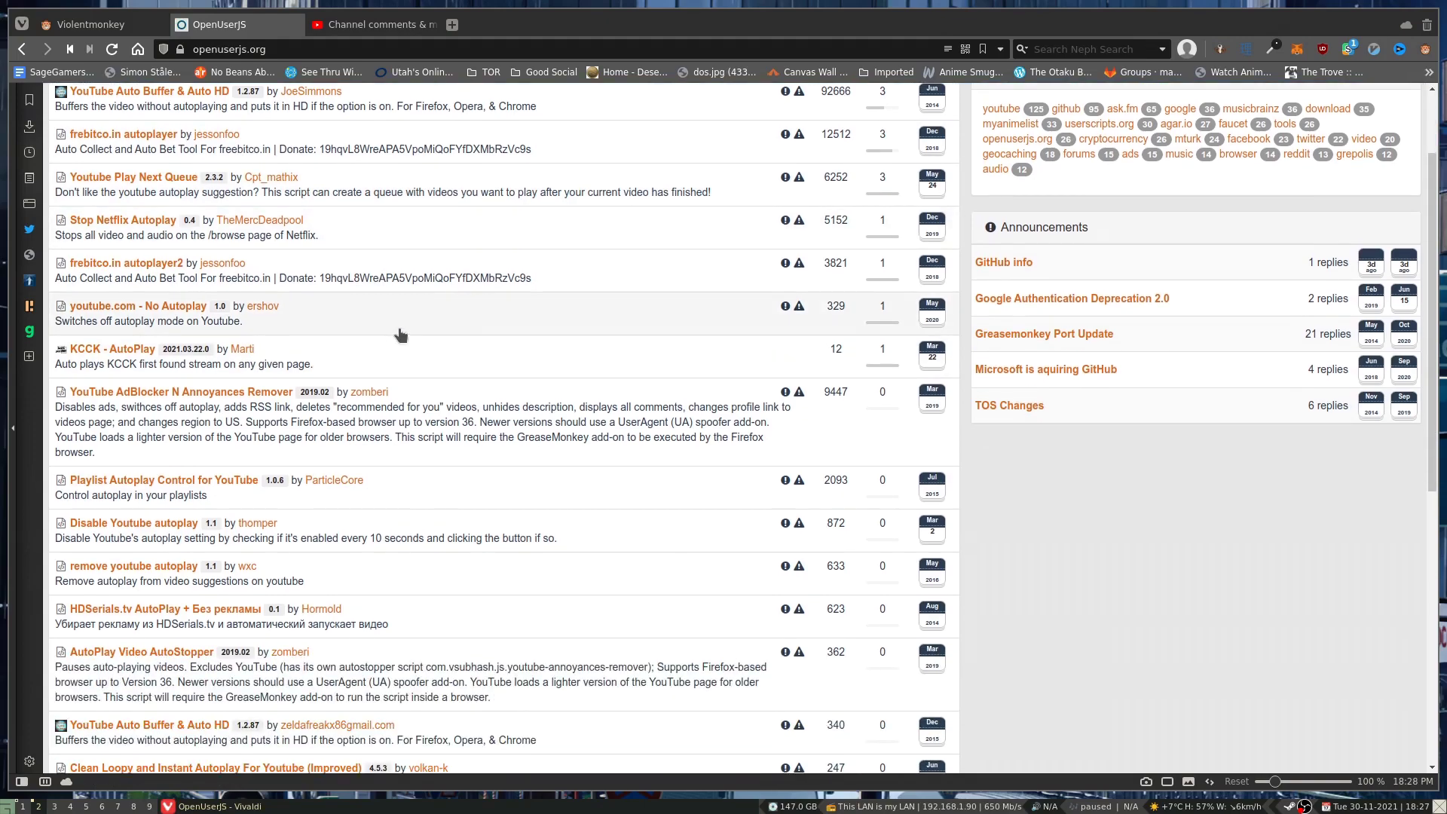
scroll(400, 336, "down", 5)
scroll(401, 325, "up", 6)
scroll(400, 331, "down", 5)
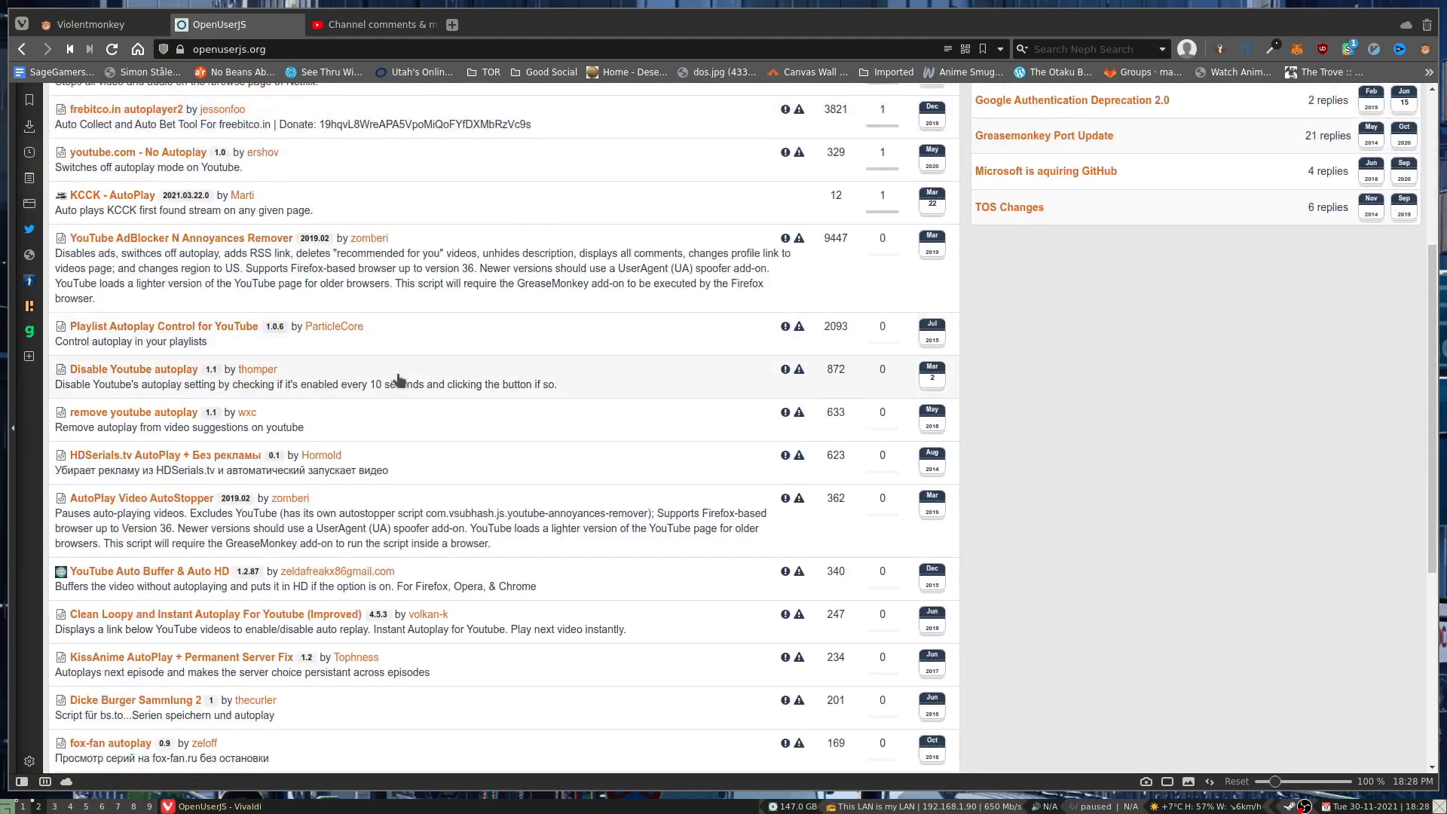
scroll(399, 381, "down", 4)
scroll(511, 410, "up", 5)
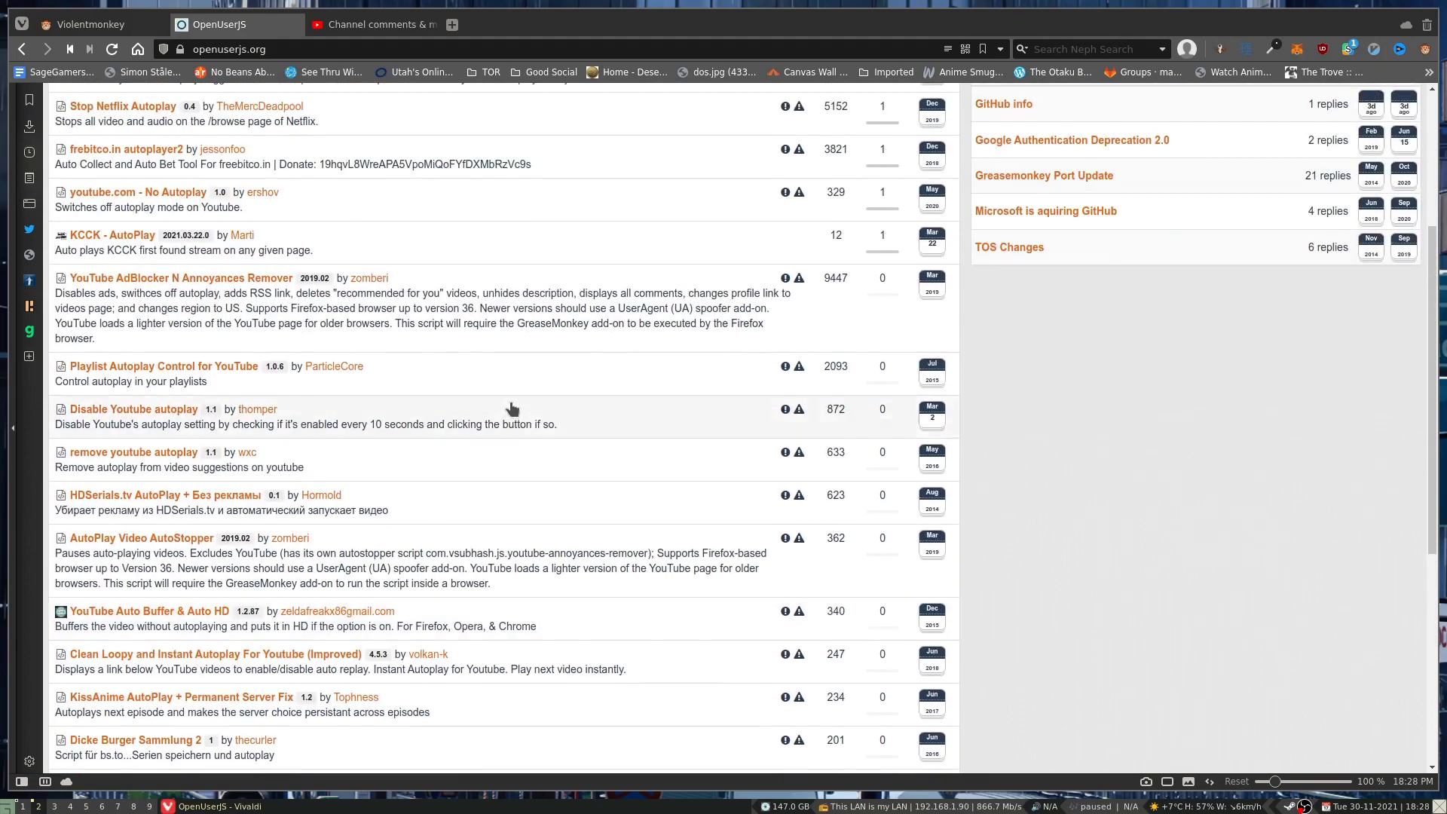
scroll(512, 409, "up", 7)
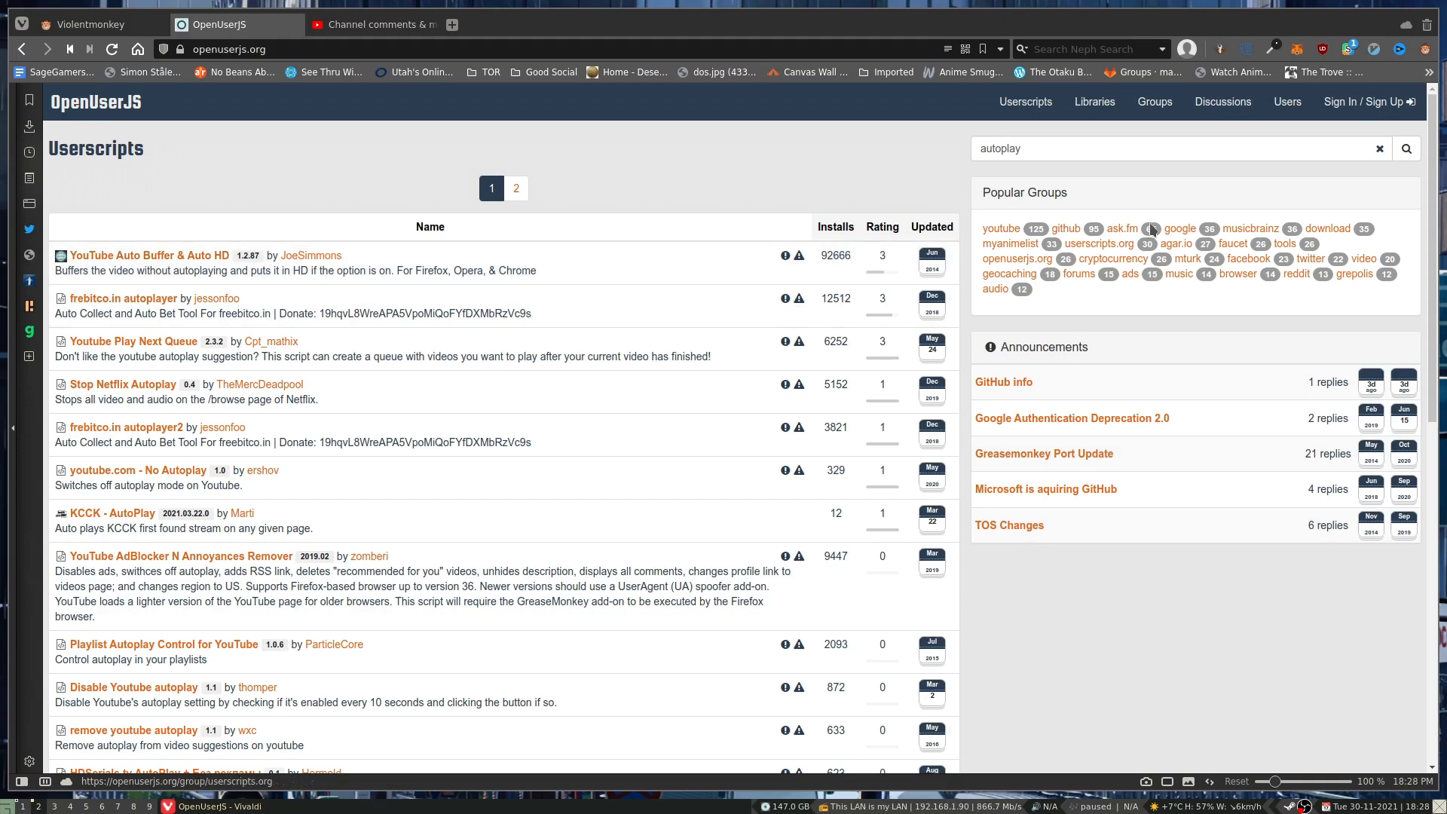
Step: Open the youtube tag under Popular Groups to list YouTube userscripts
left_click(1006, 229)
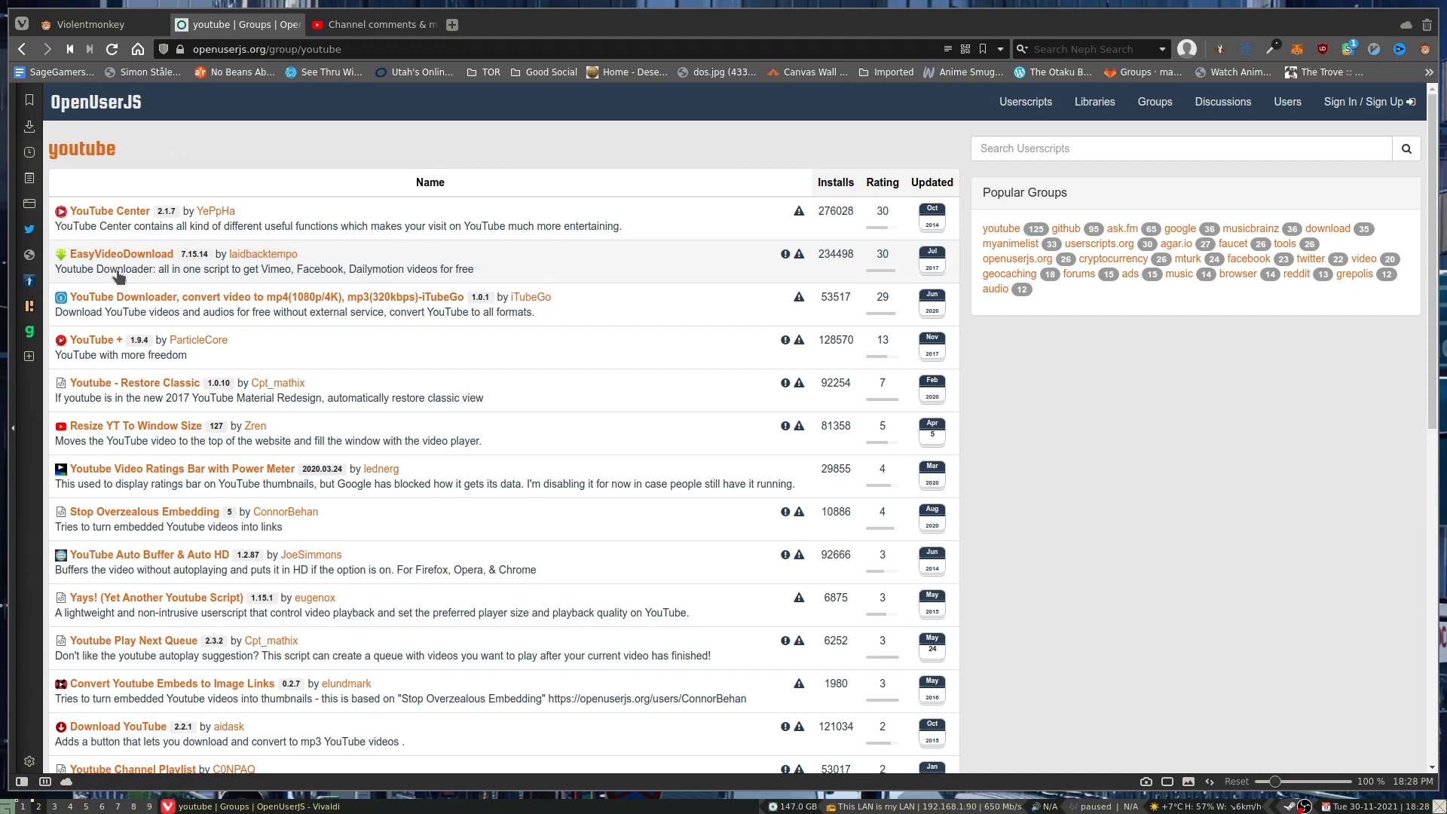
Step: Switch to the Violentmonkey homepage tab and open the Violentmonkey toolbar menu
left_click(110, 25)
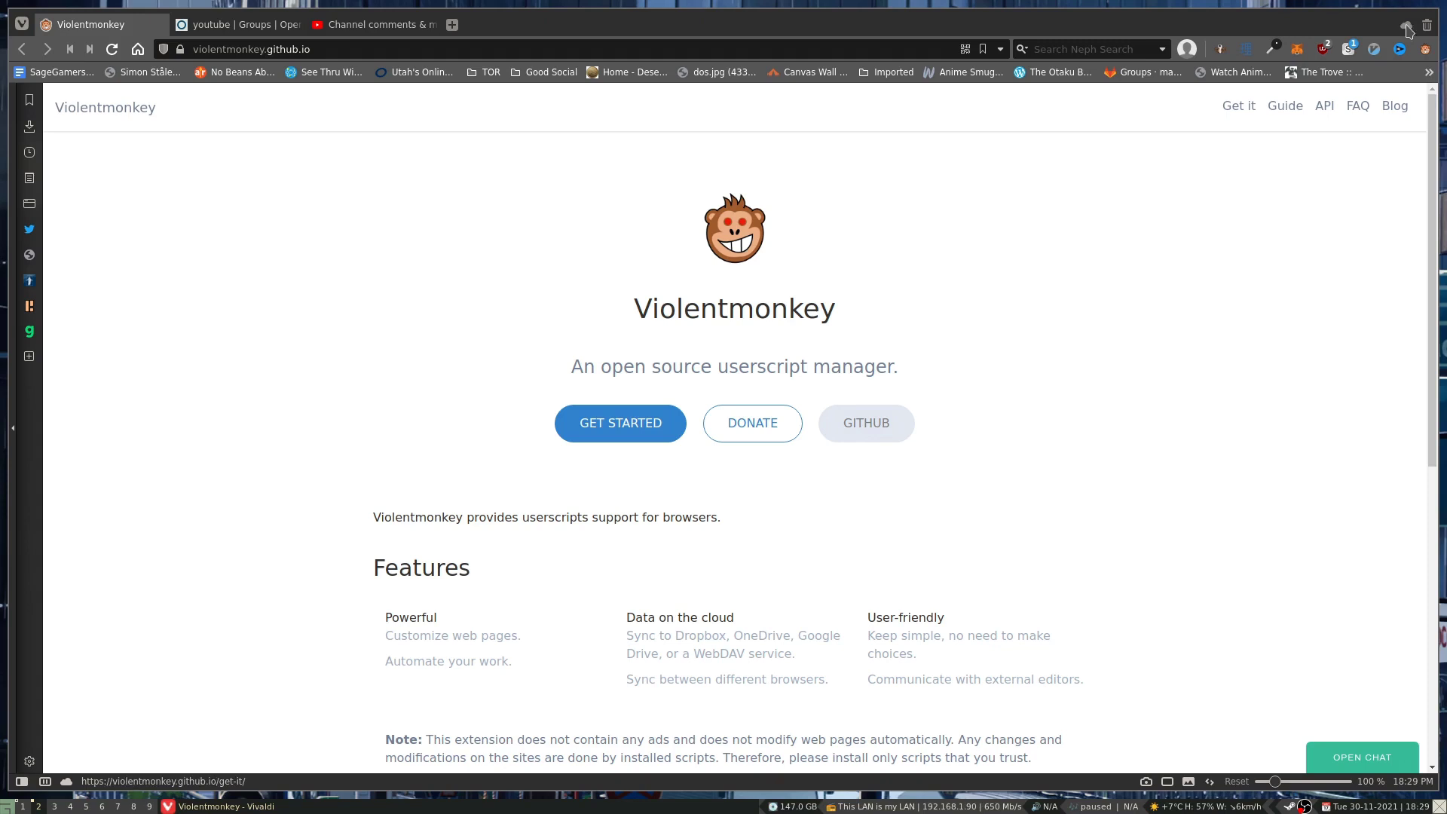
left_click(1426, 50)
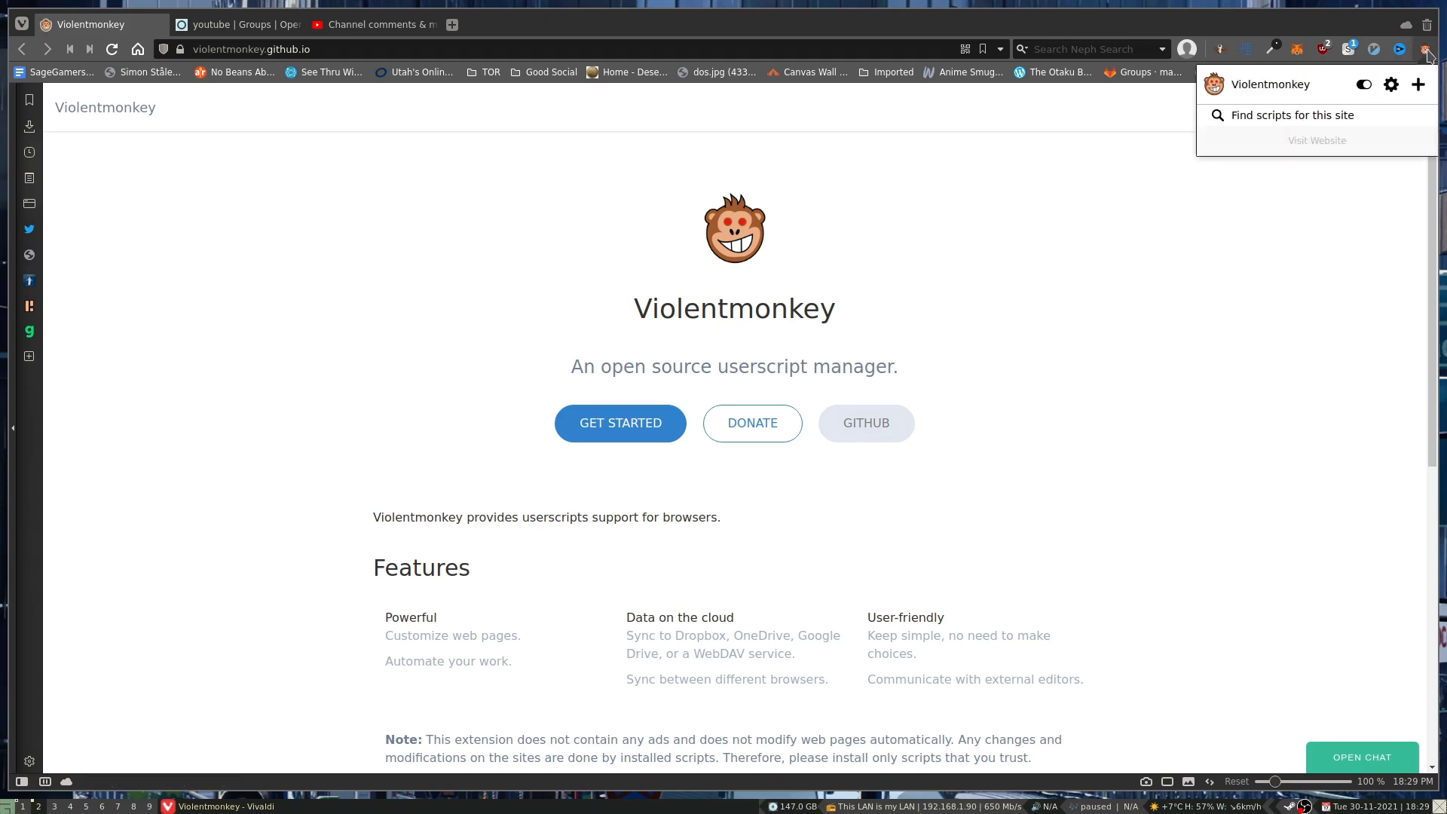
Step: Open the Violentmonkey dashboard from the gear icon to view installed scripts
left_click(1391, 87)
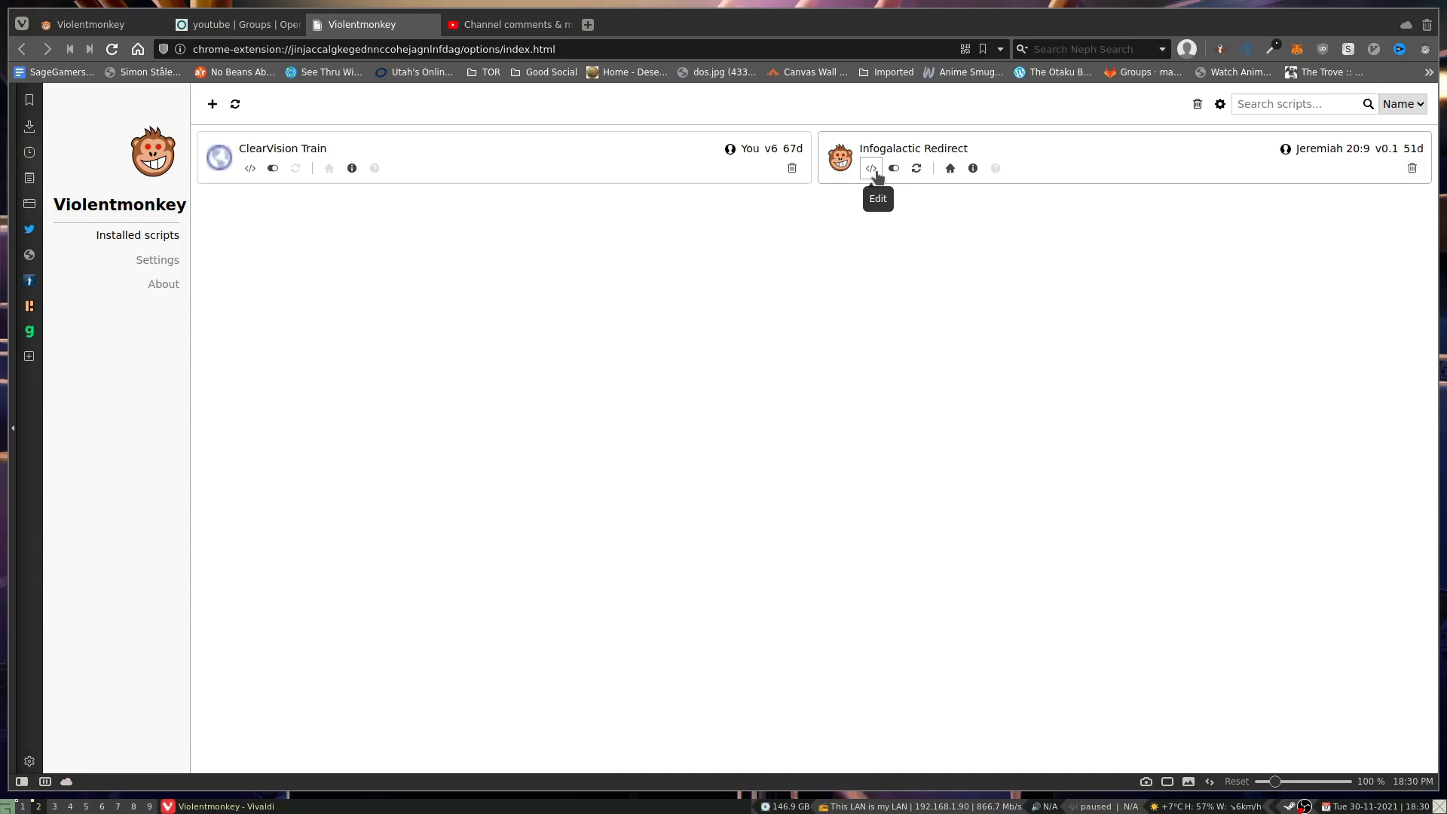
Step: Close the browser and launch the lf file manager from dmenu
key("alt+F4")
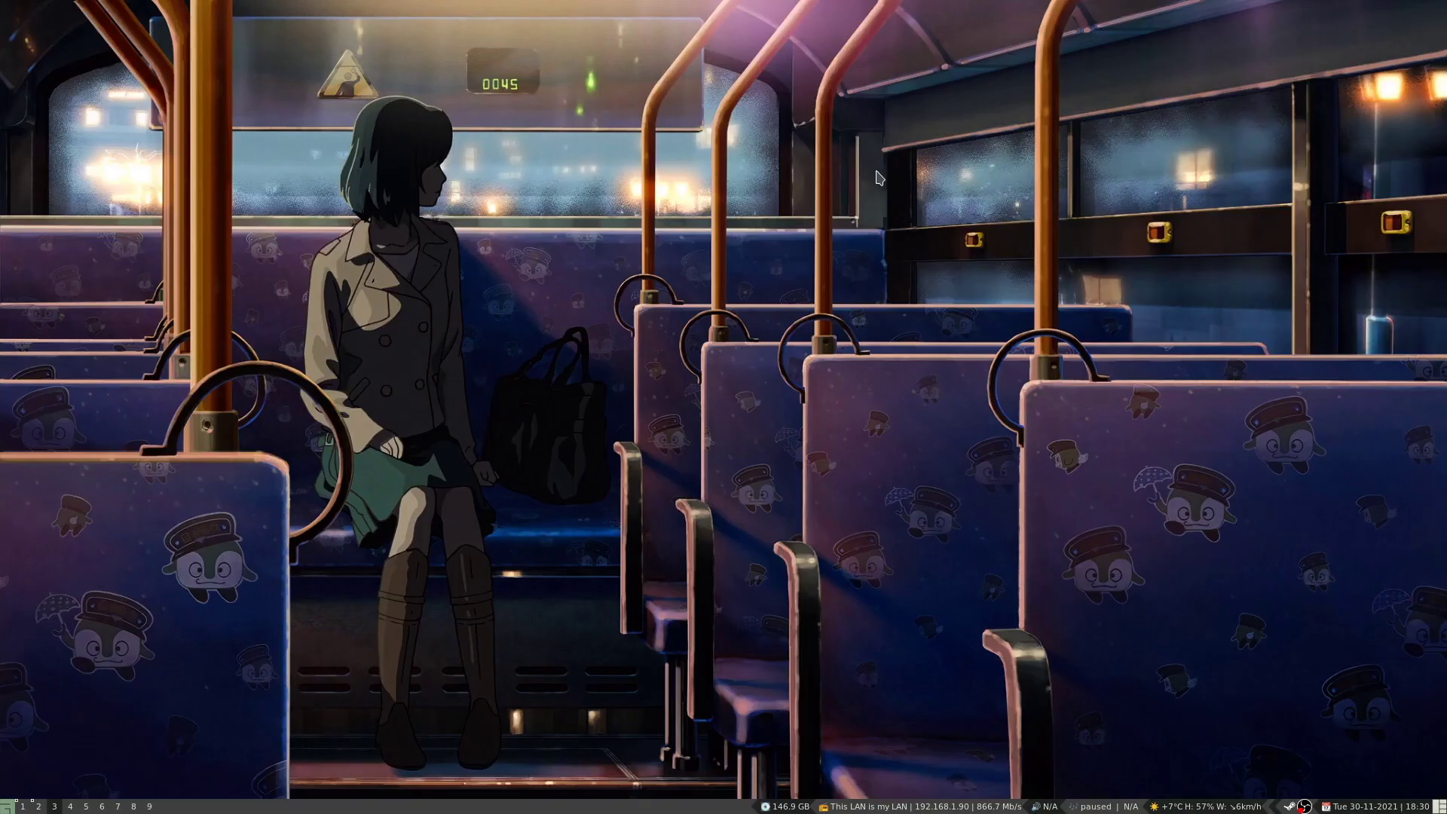
key("super+d")
type("lf")
key("Return")
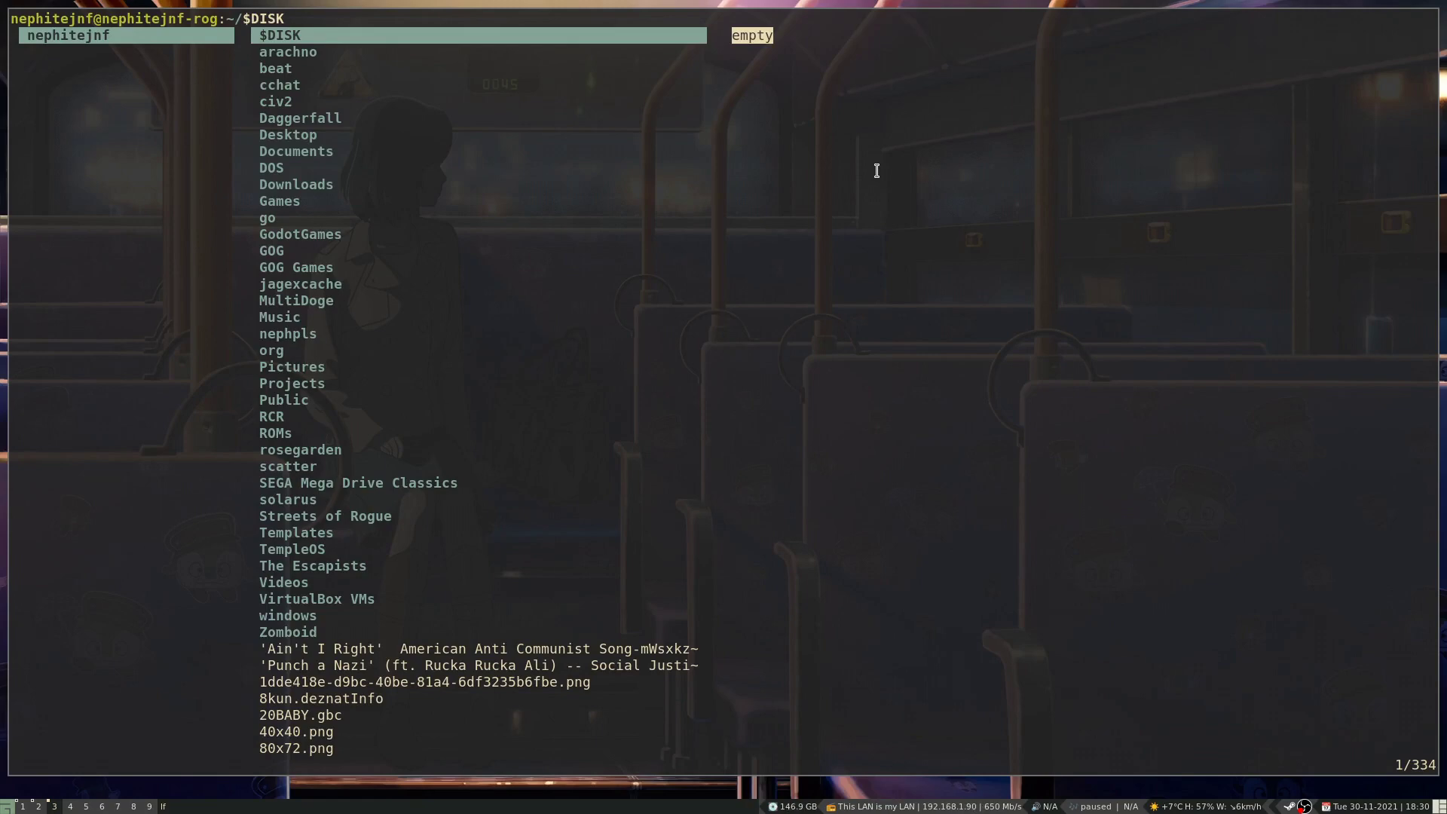
Step: Show hidden files and go to ~/.config/qutebrowser via a 'qut' search
key("z")
key("h")
key("j")
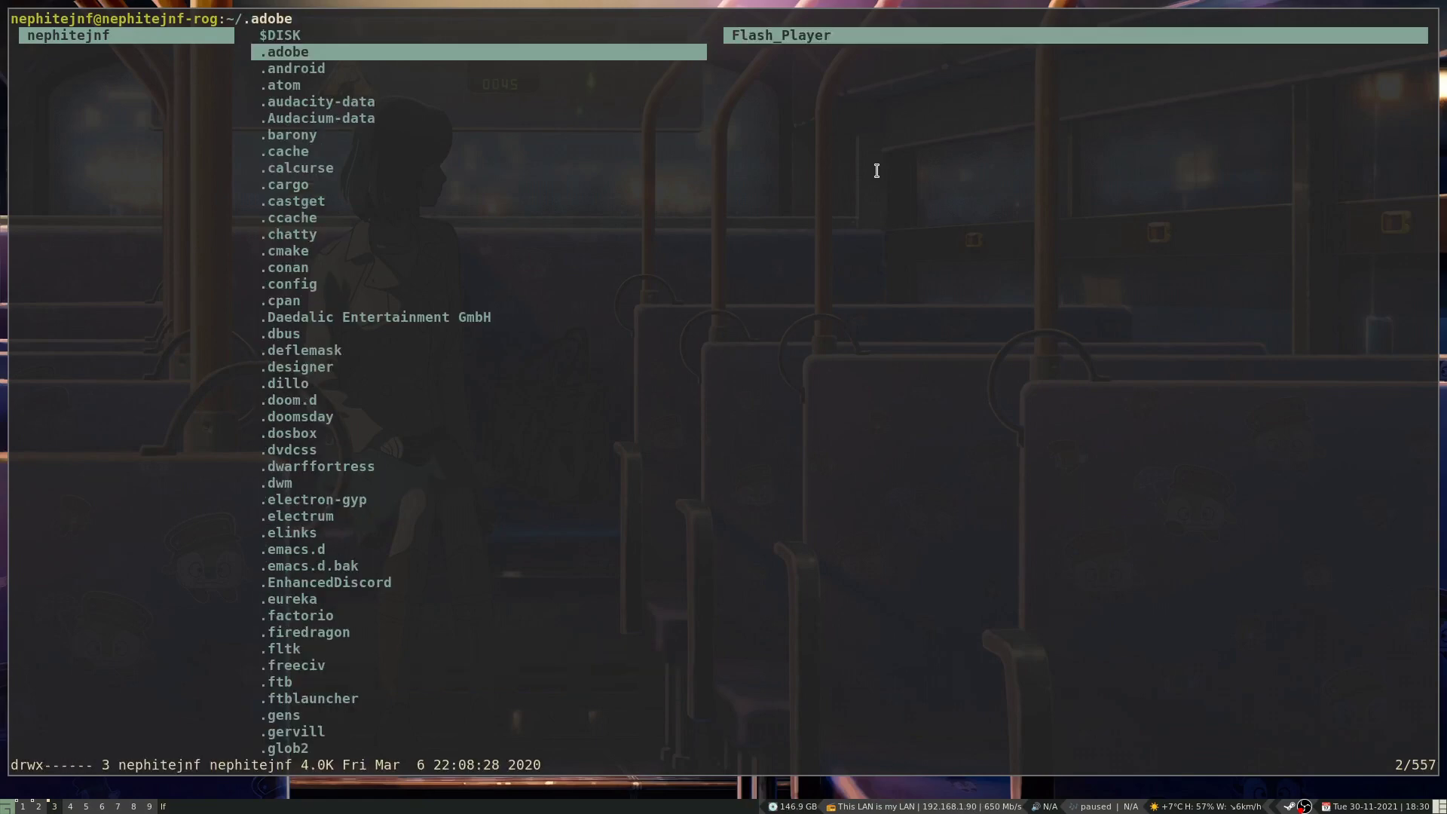
key("j")
key("j")
key("j")
key("j")
key("j")
key("j")
key("j")
key("j")
key("j")
key("j")
key("j")
key("j")
key("j")
key("j")
key("l")
key("slash")
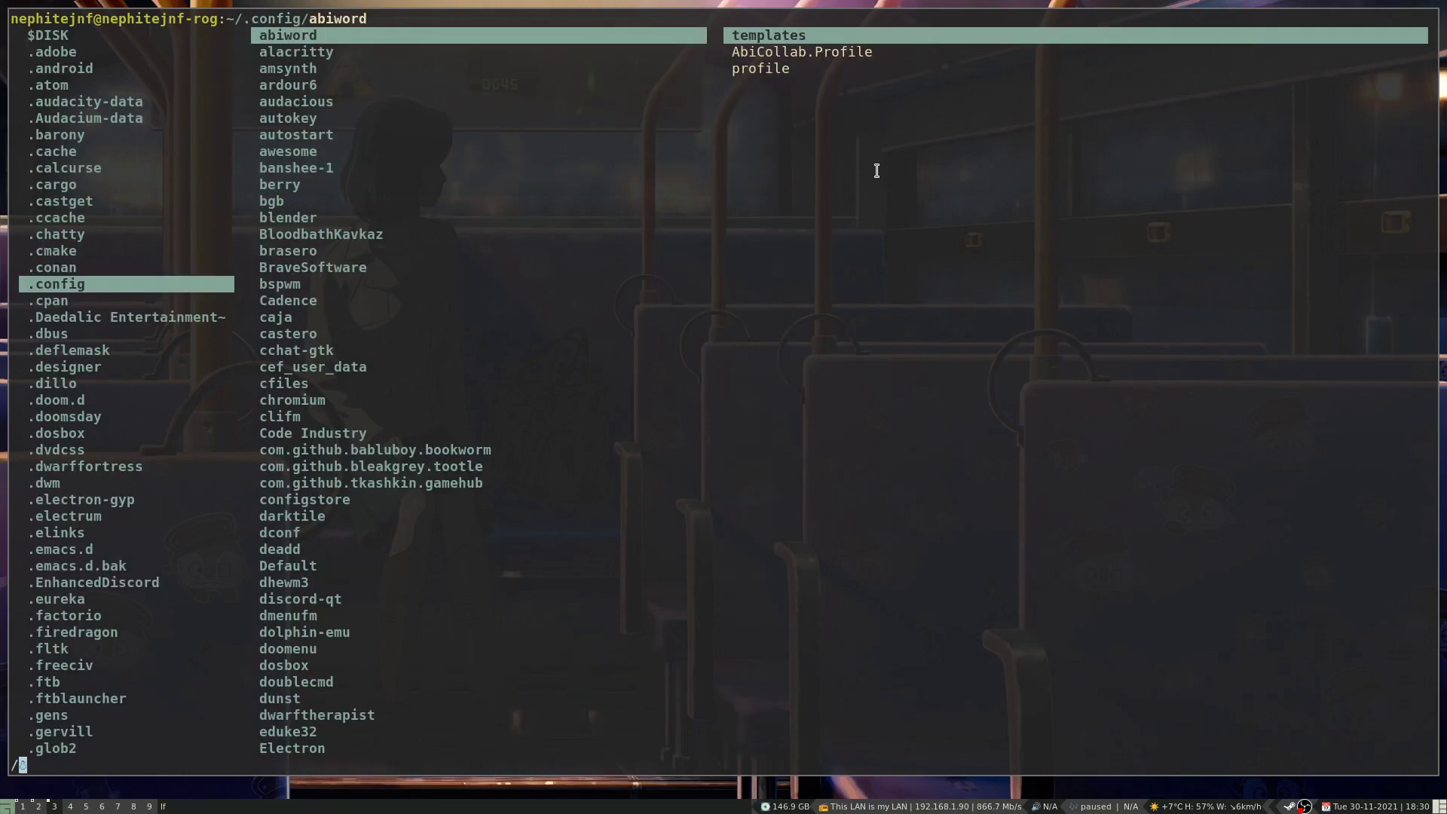
type("qut")
key("Return")
key("l")
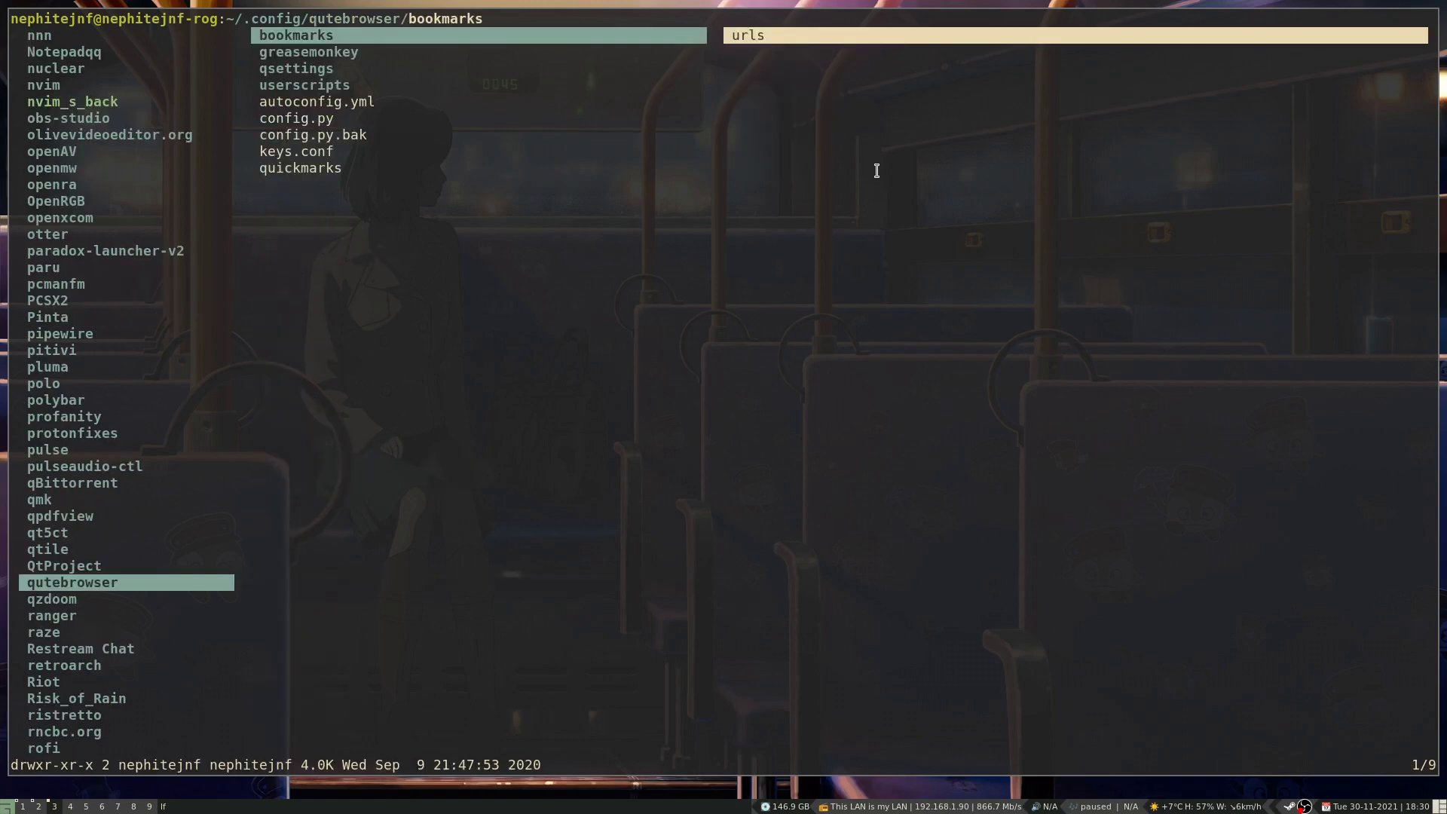
Step: Preview the userscripts folder's scripts, then open greasemonkey and preview YoutubeAdSkip.user.js
key("j")
key("j")
key("j")
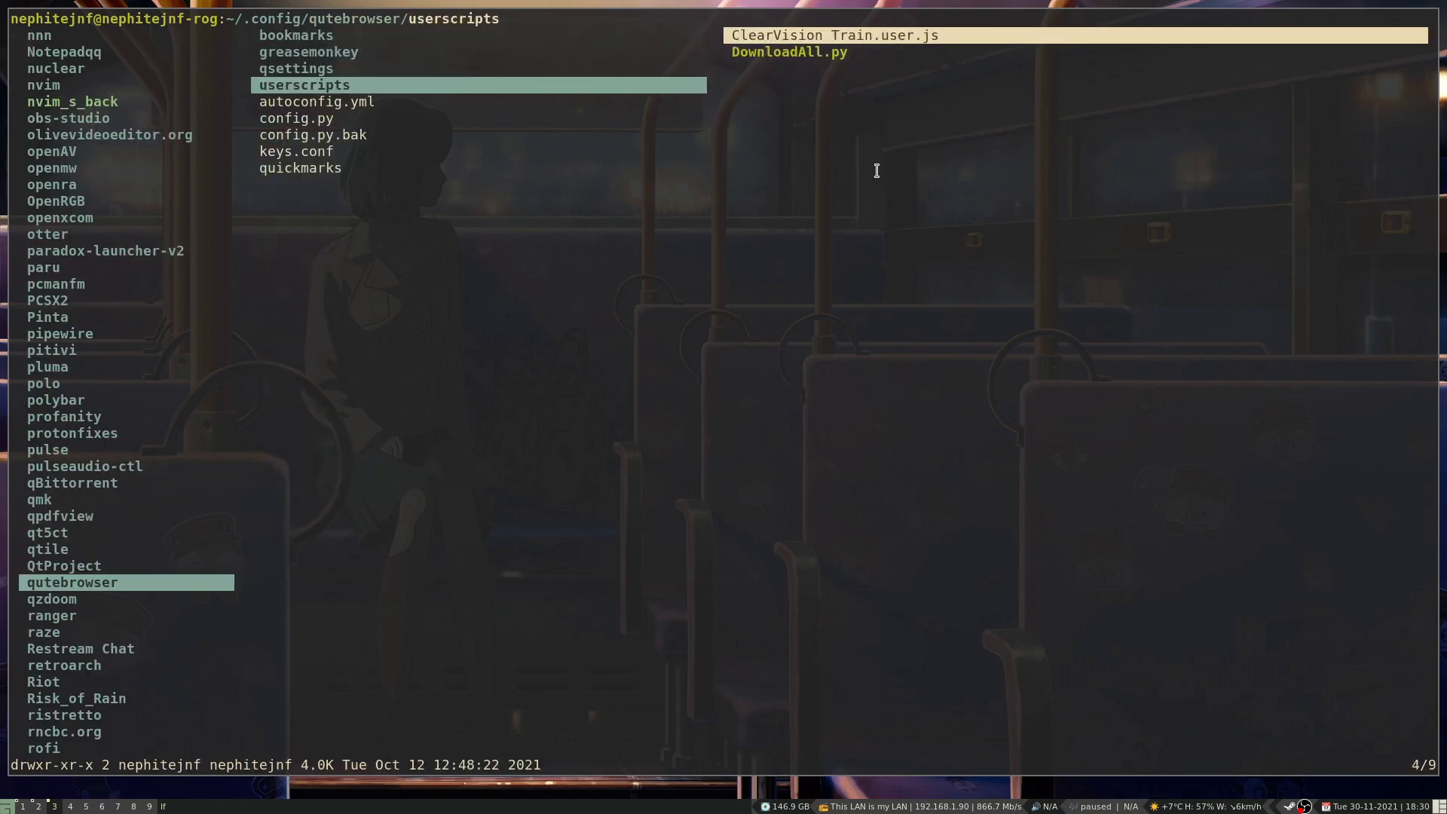
key("l")
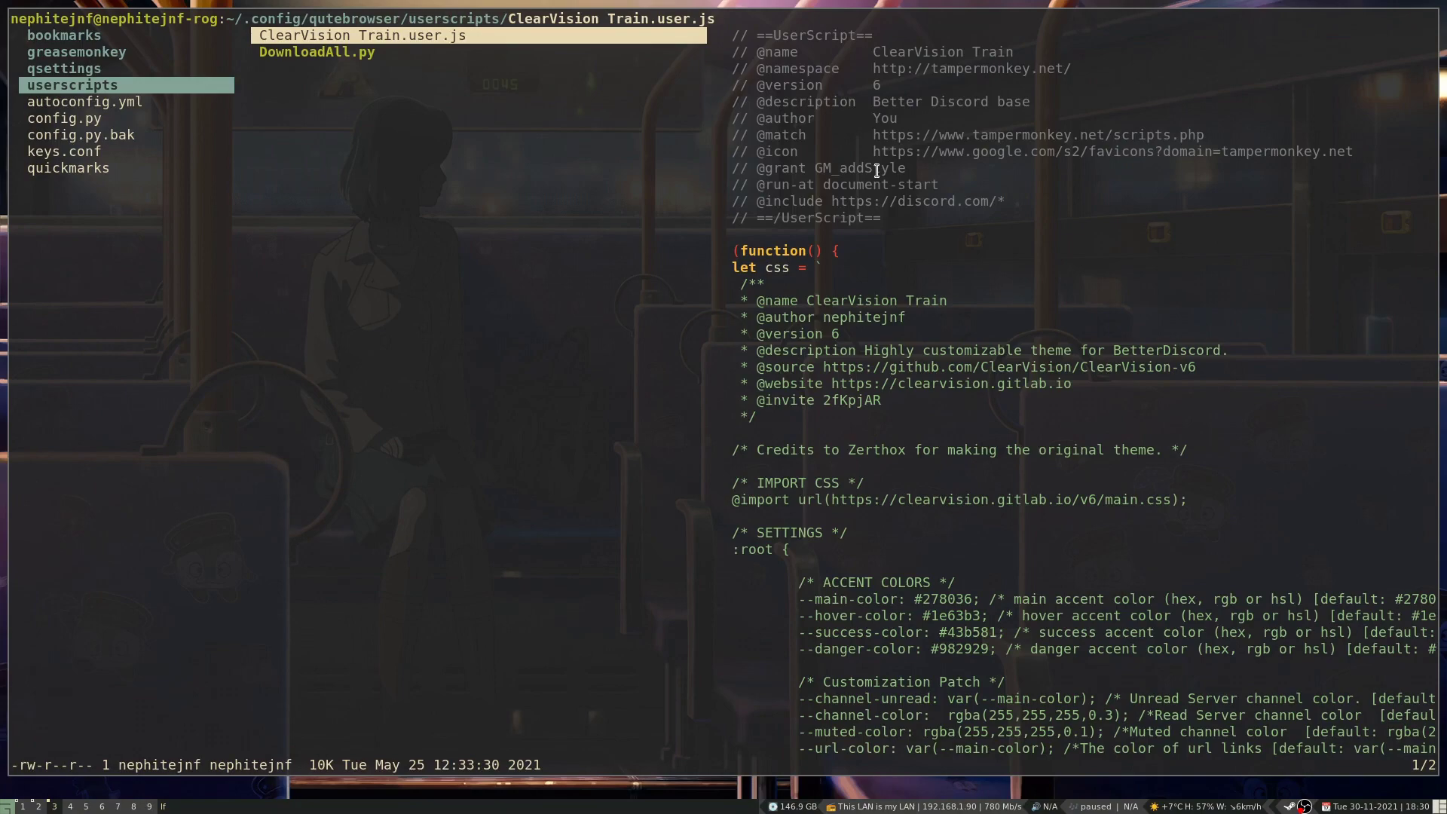
key("j")
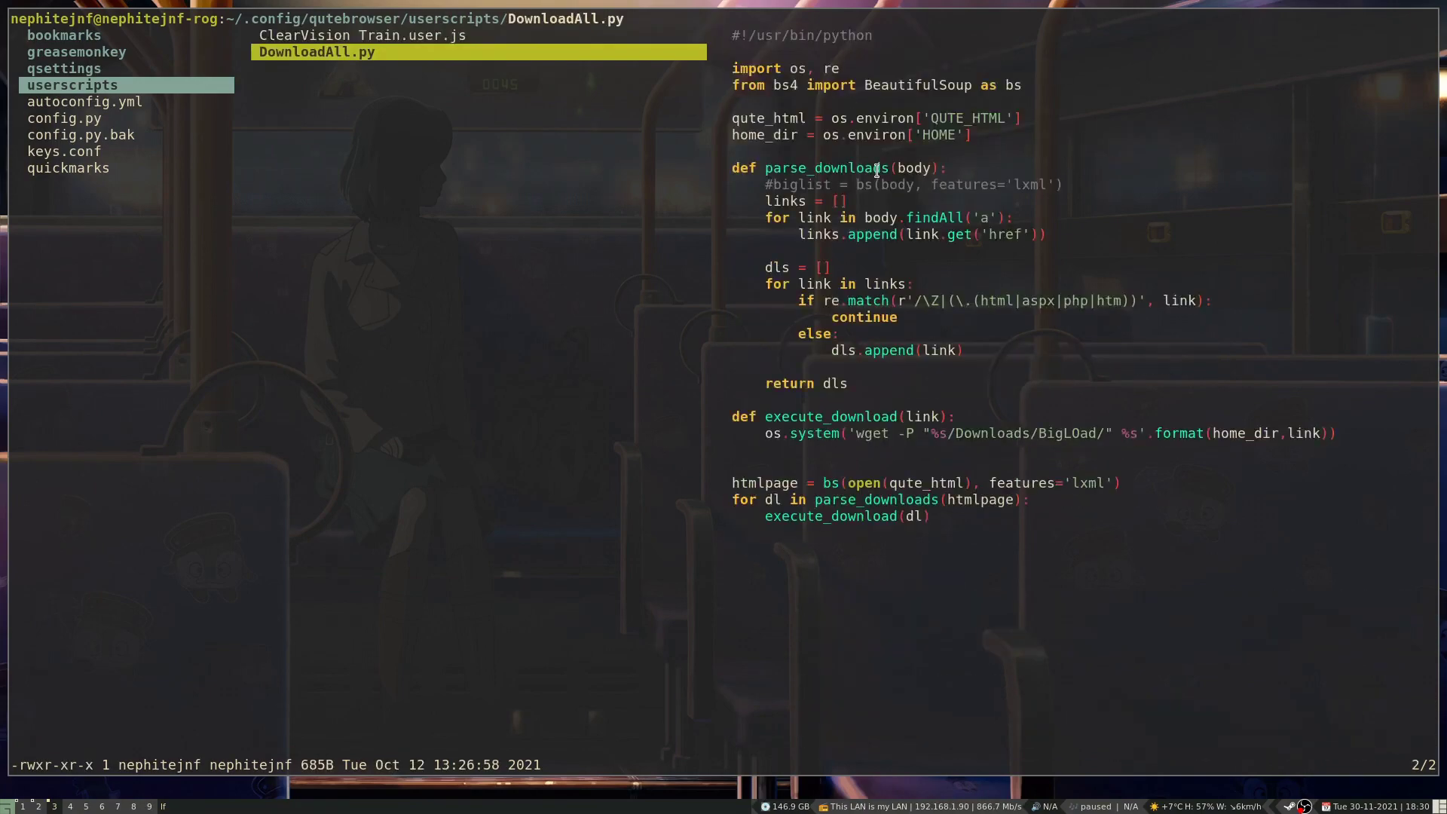
key("k")
key("h")
key("k")
key("k")
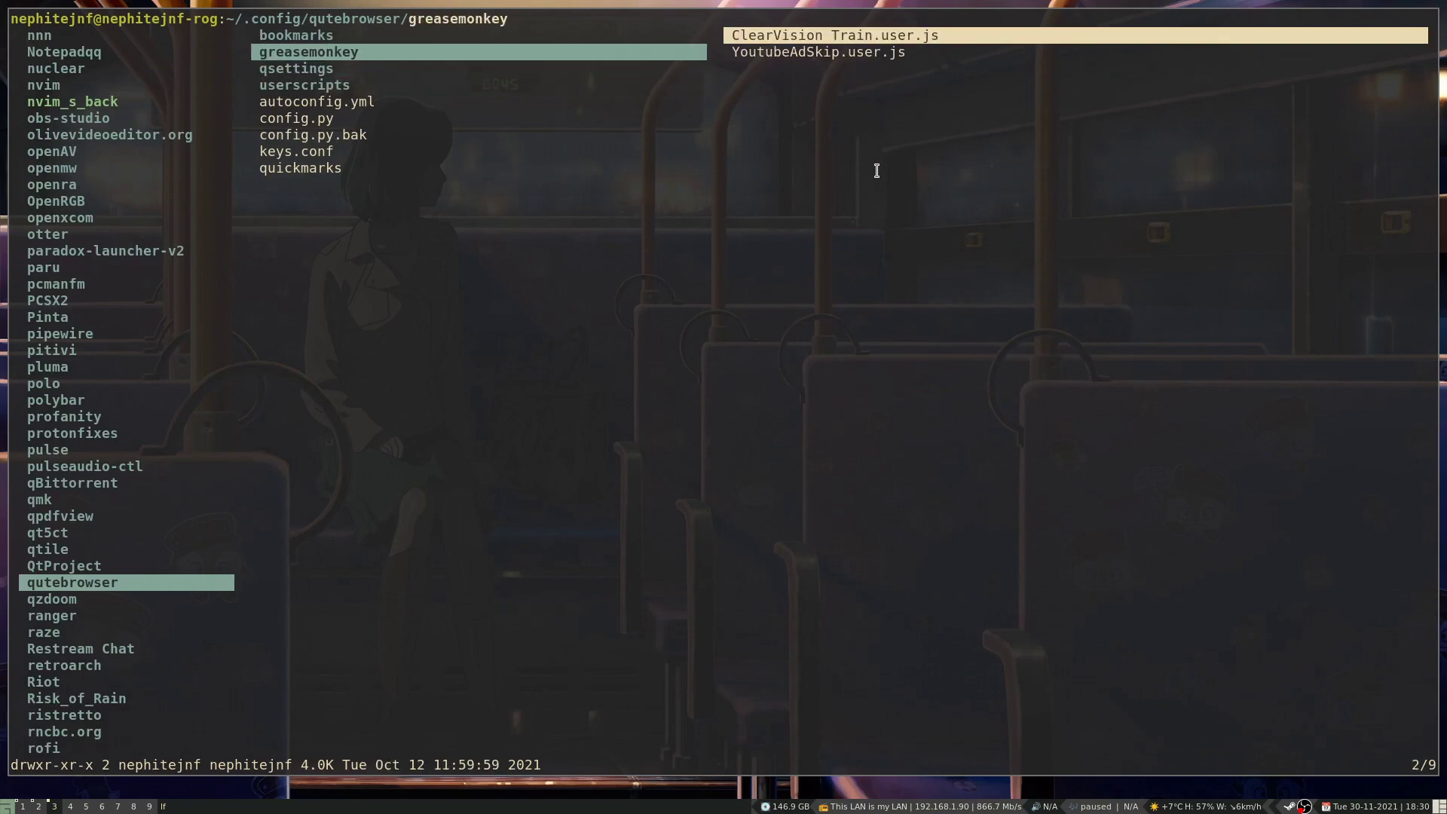
key("l")
key("j")
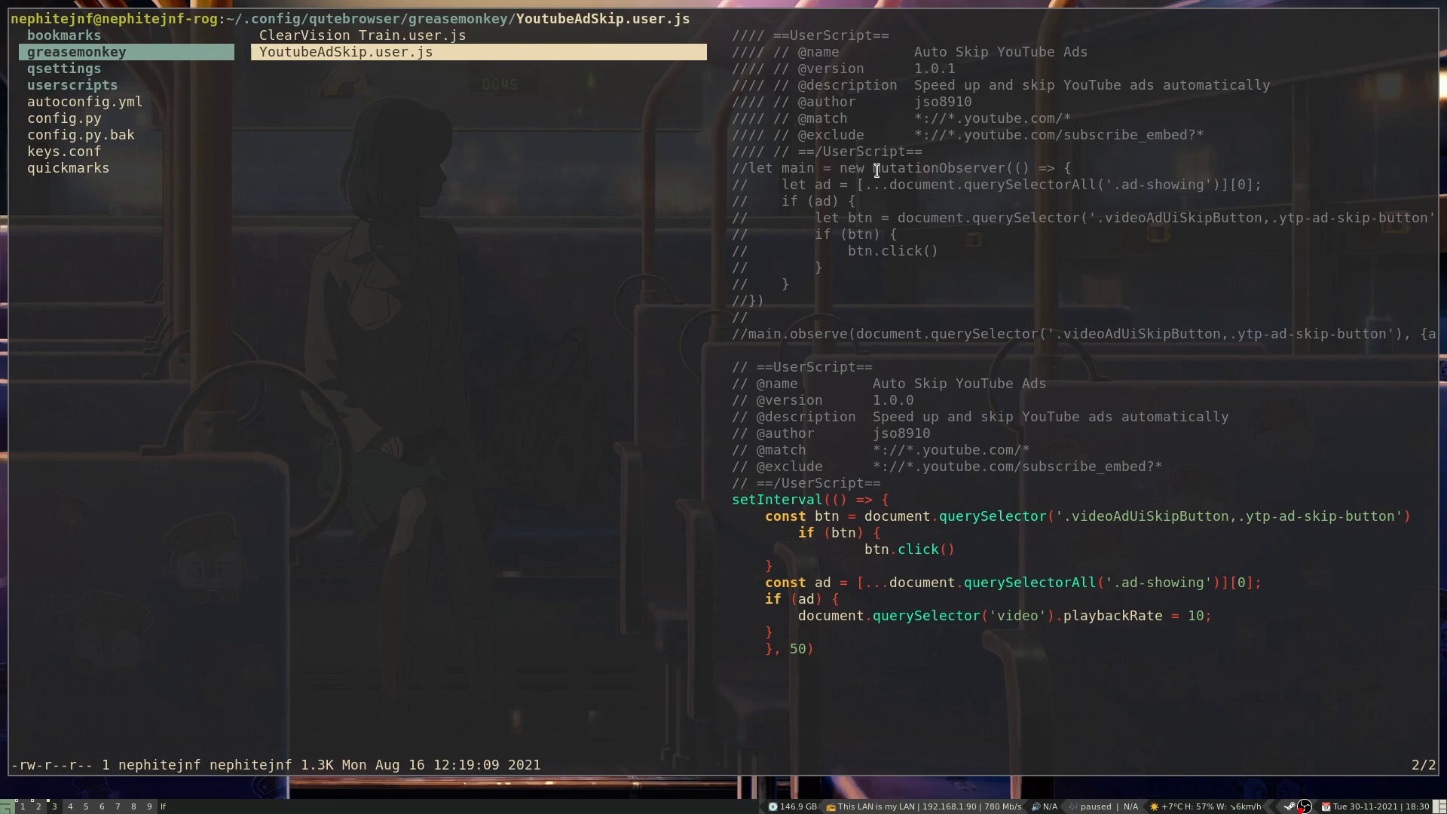
Step: Go back up to the home folder and check qutebrowser's folder inside .cache
key("h")
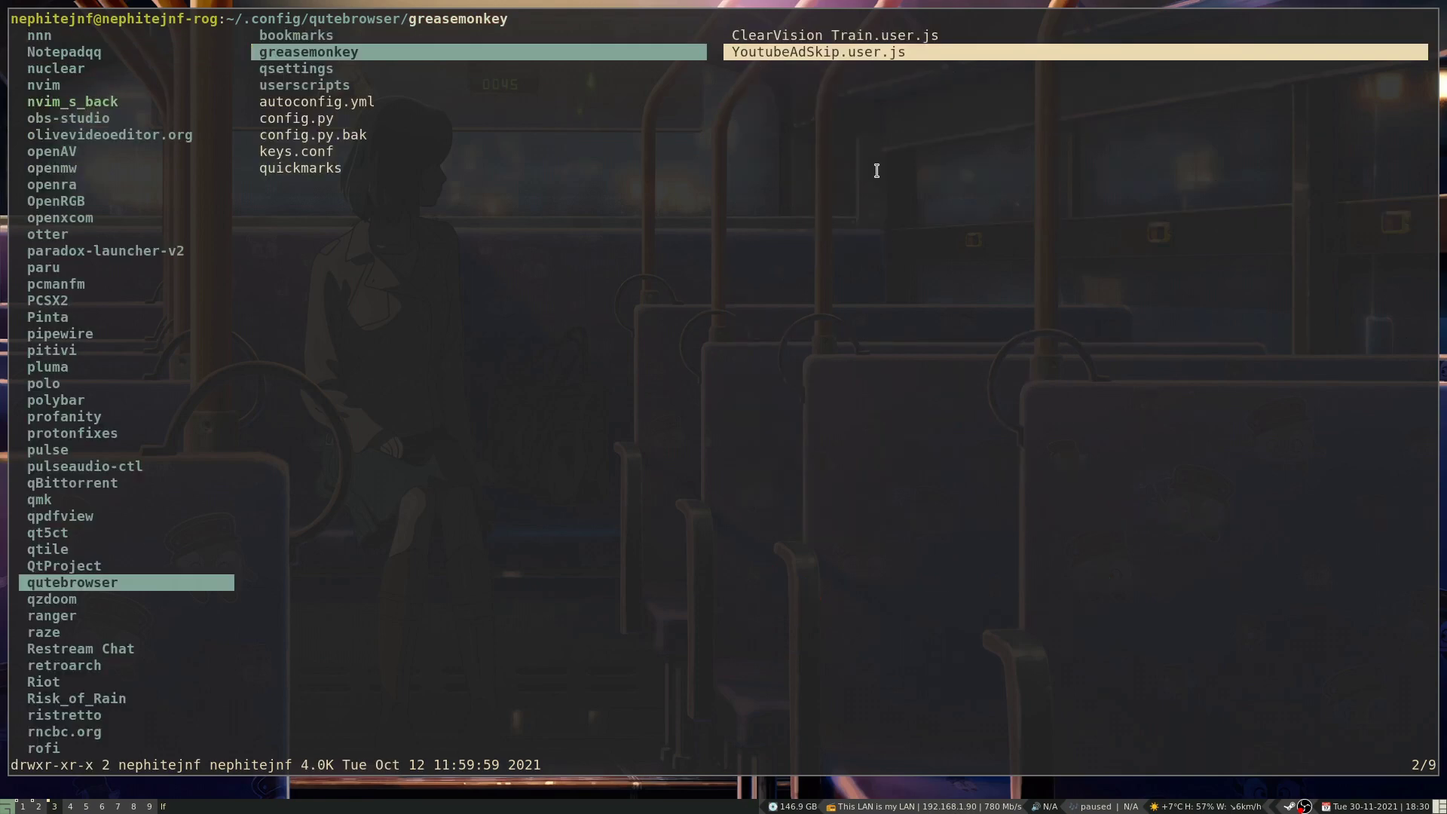
key("h")
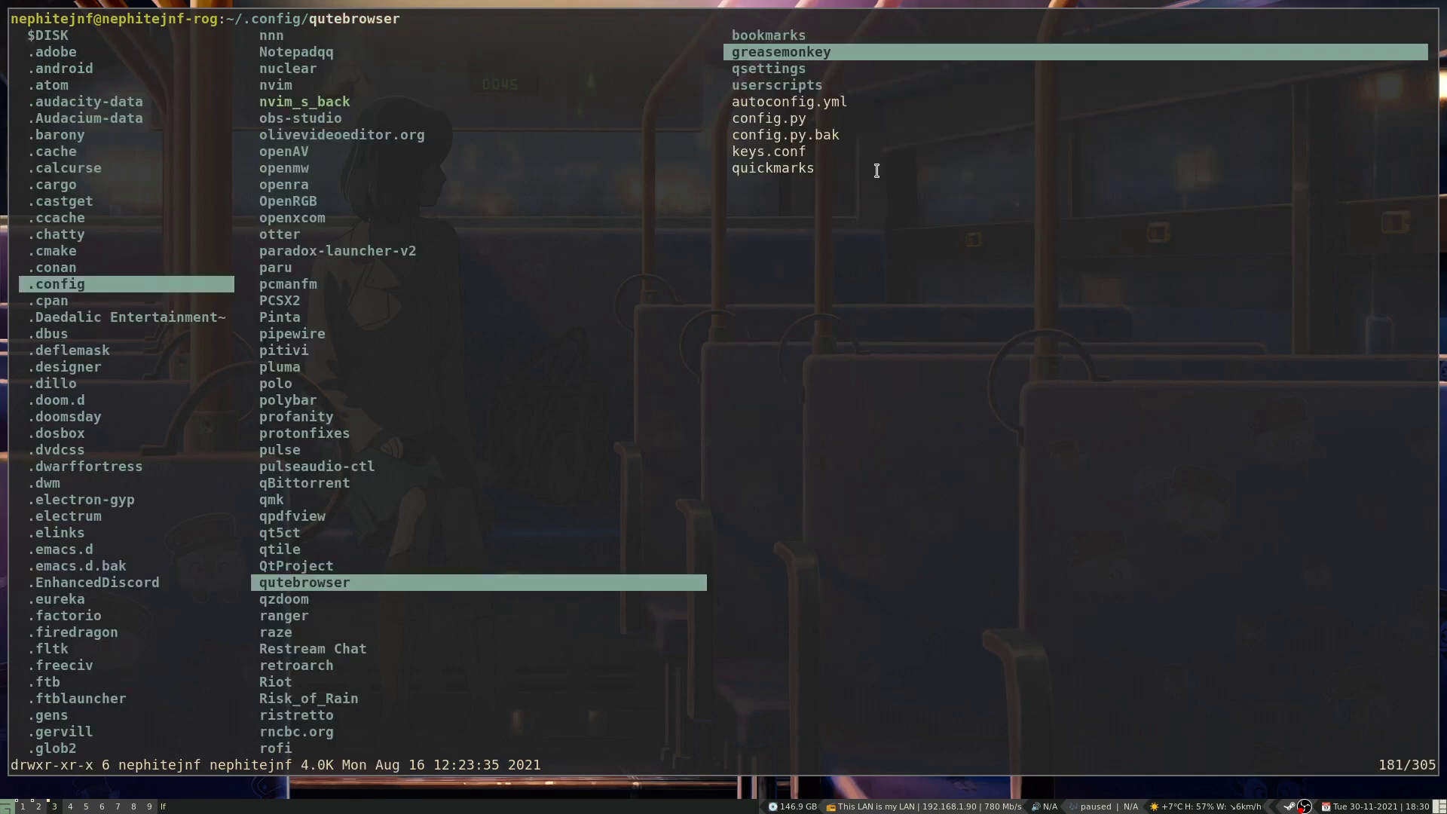
key("h")
key("k")
key("k")
key("k")
key("k")
key("k")
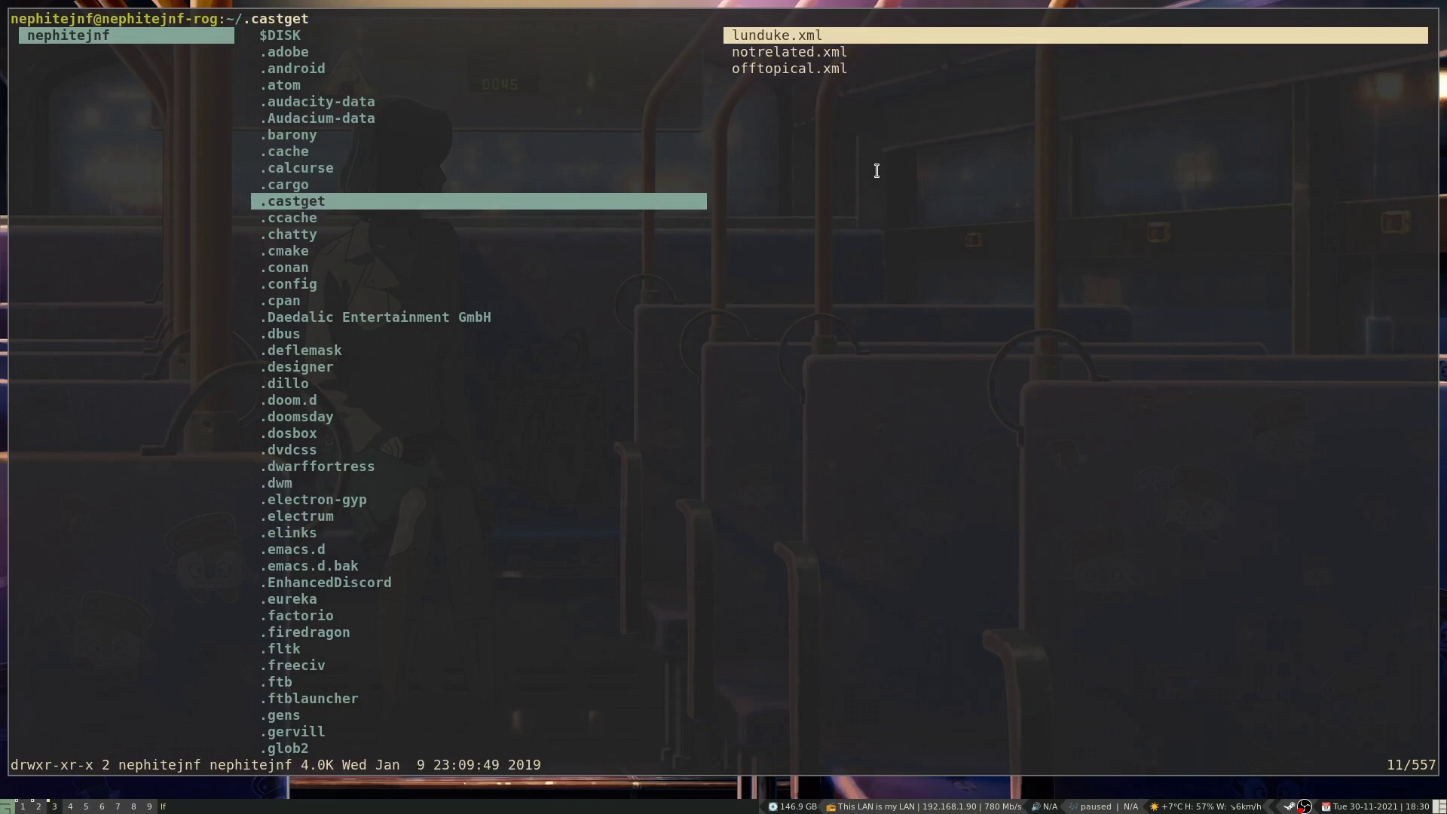
key("k")
key("k")
key("k")
key("l")
key("n")
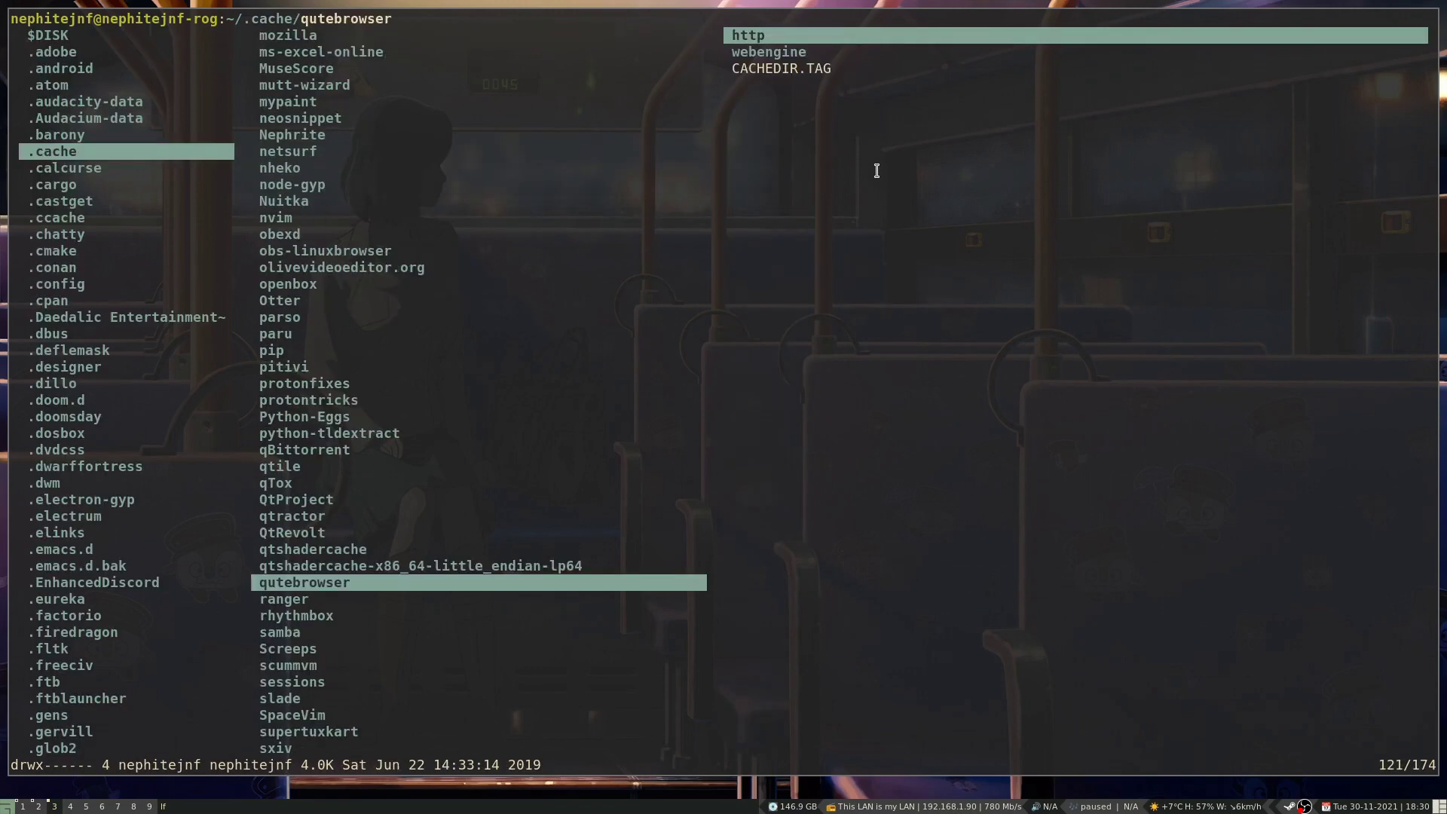
Step: Browse the home folder's hidden directories and go to ~/.local/share/qutebrowser
key("h")
key("j")
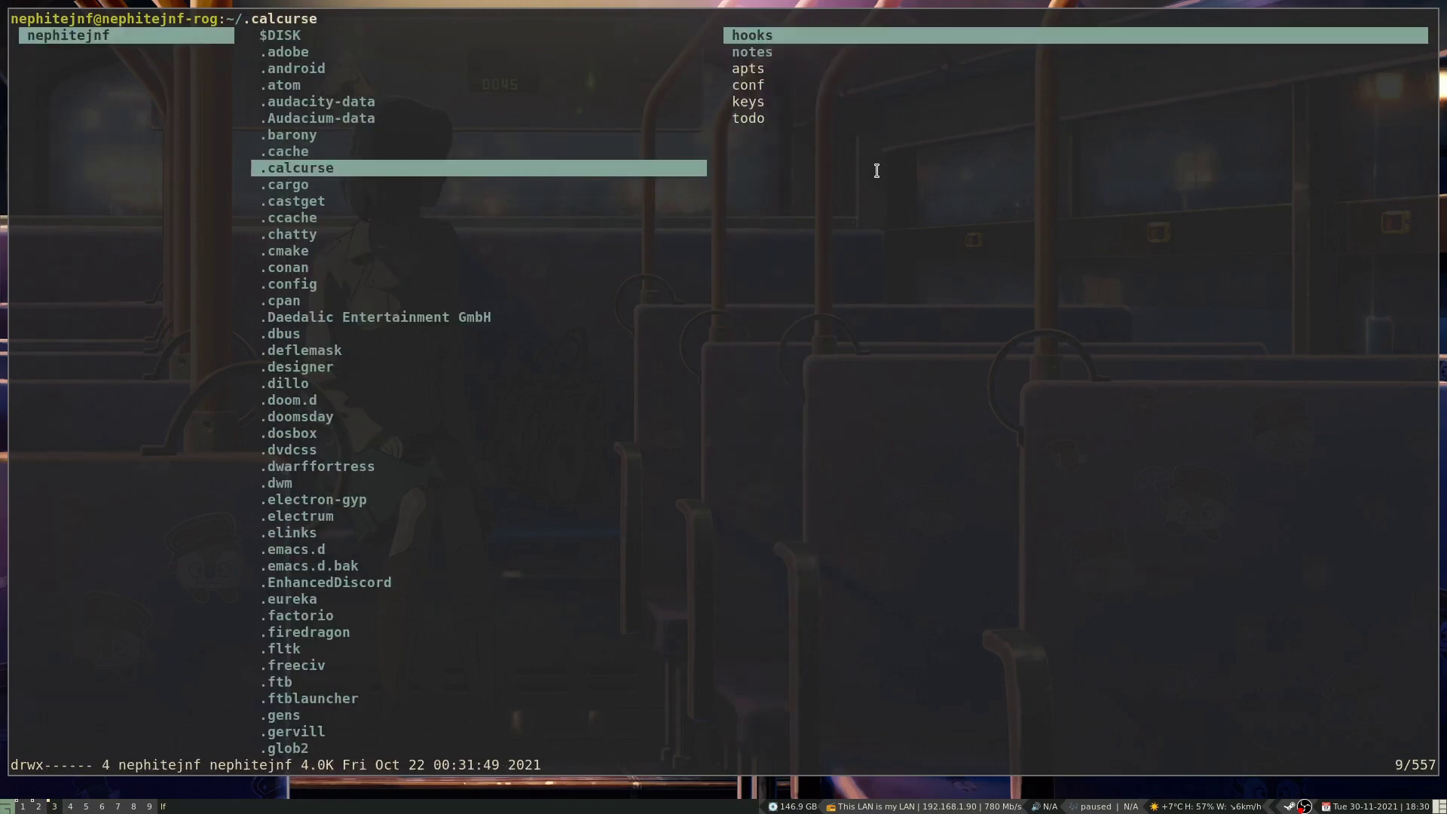
key("j")
key("j")
key("j")
key("j")
key("j")
key("j")
key("j")
key("j")
key("j")
key("j")
key("j")
key("j")
key("j")
key("j")
key("j")
key("j")
key("j")
key("j")
key("j")
key("j")
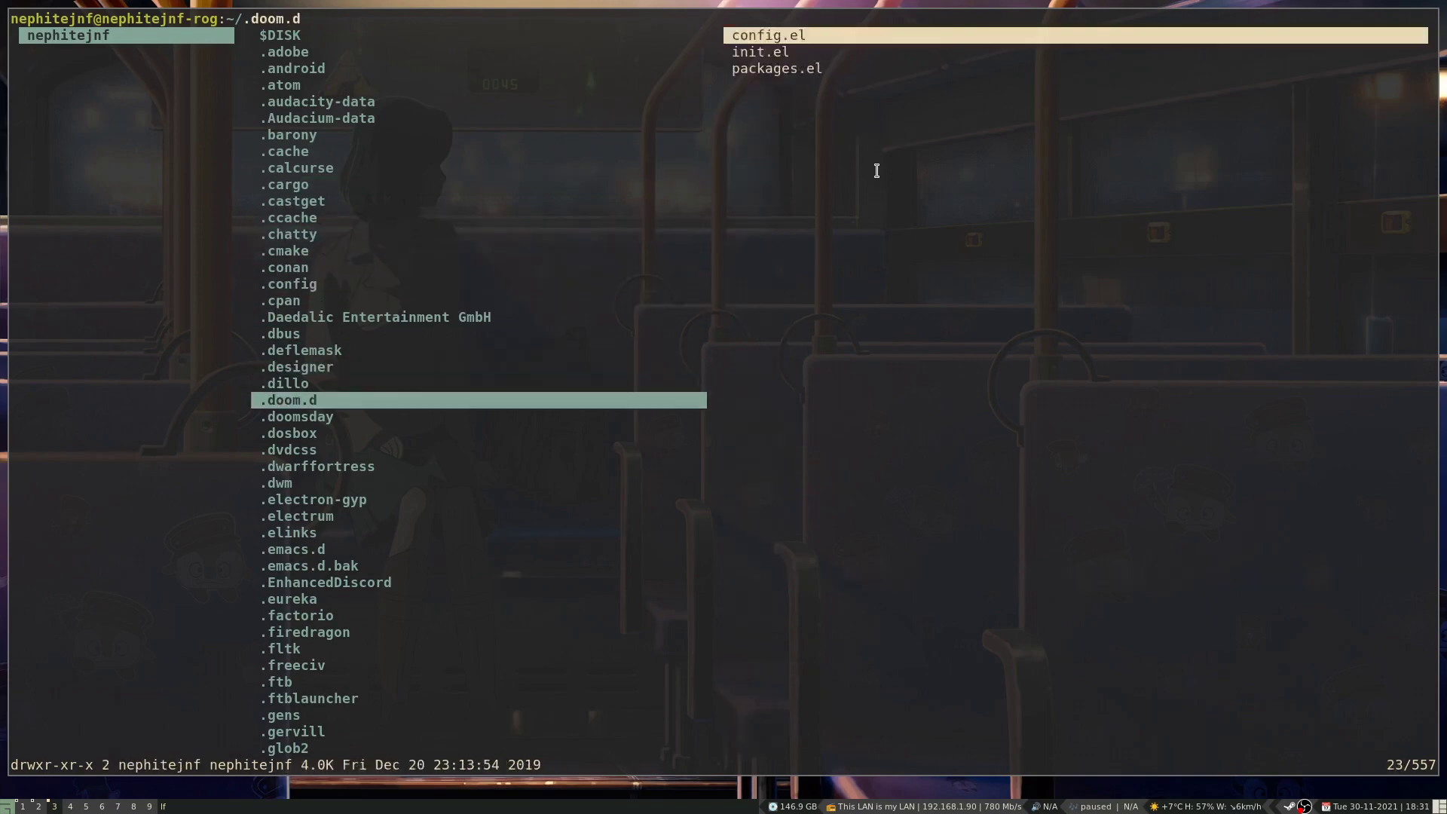
key("j")
key("j")
key("j")
key("j")
key("j")
key("j")
key("j")
key("j")
key("j")
key("j")
key("j")
key("j")
key("j")
key("j")
key("j")
key("j")
key("j")
key("j")
key("j")
key("j")
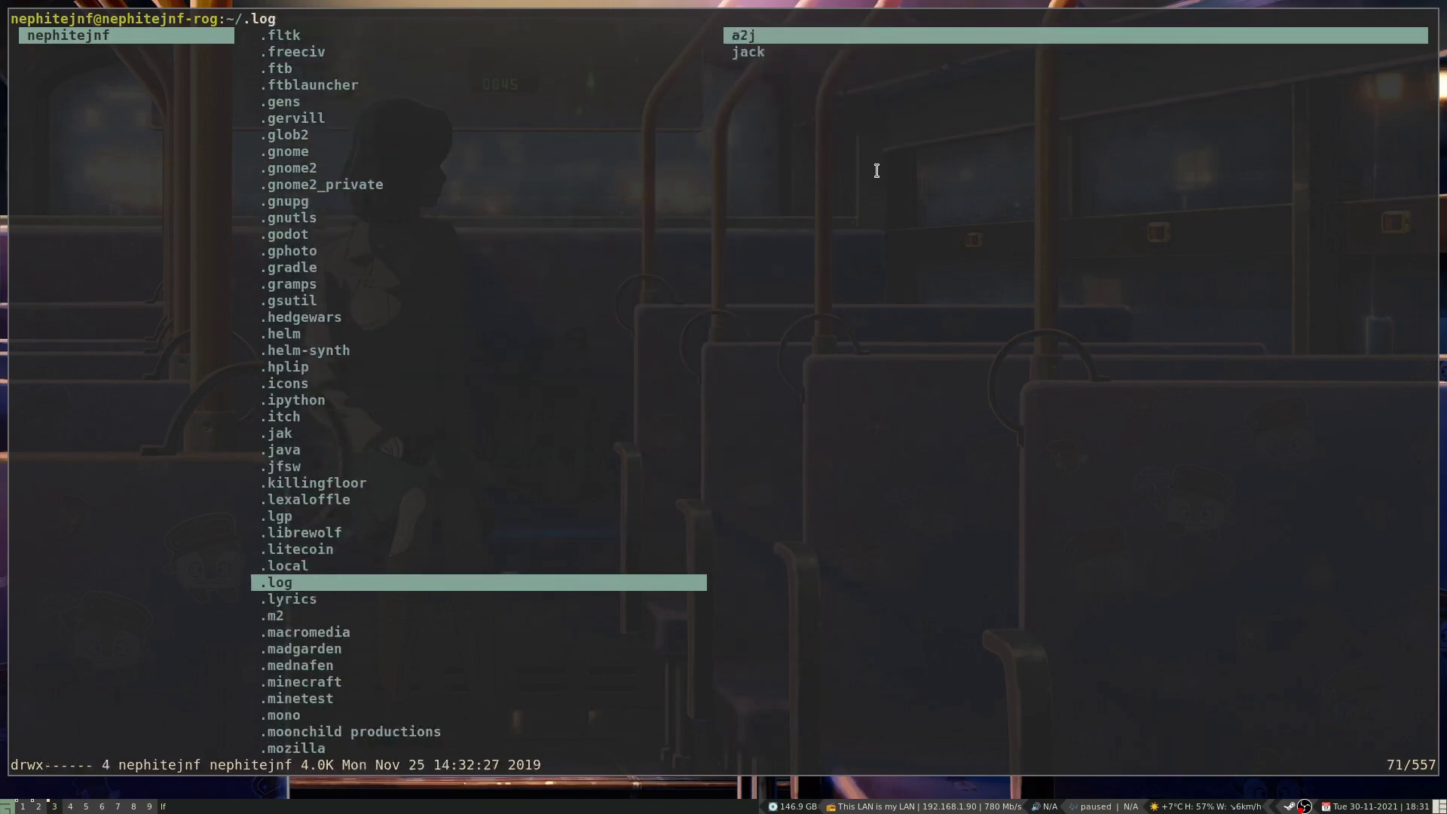
key("k")
key("l")
key("j")
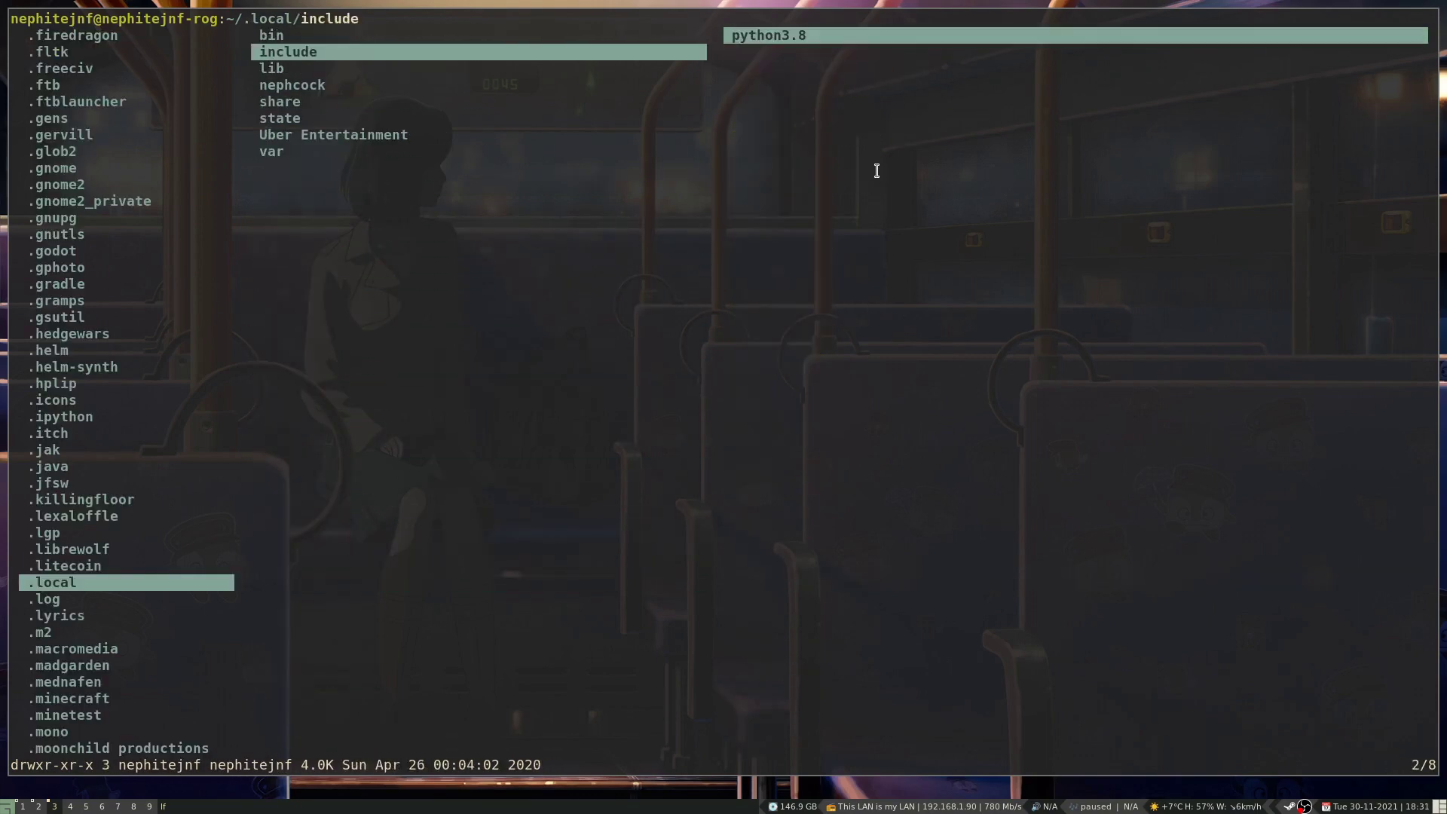
key("j")
key("j")
key("j")
key("l")
key("f")
key("q")
key("u")
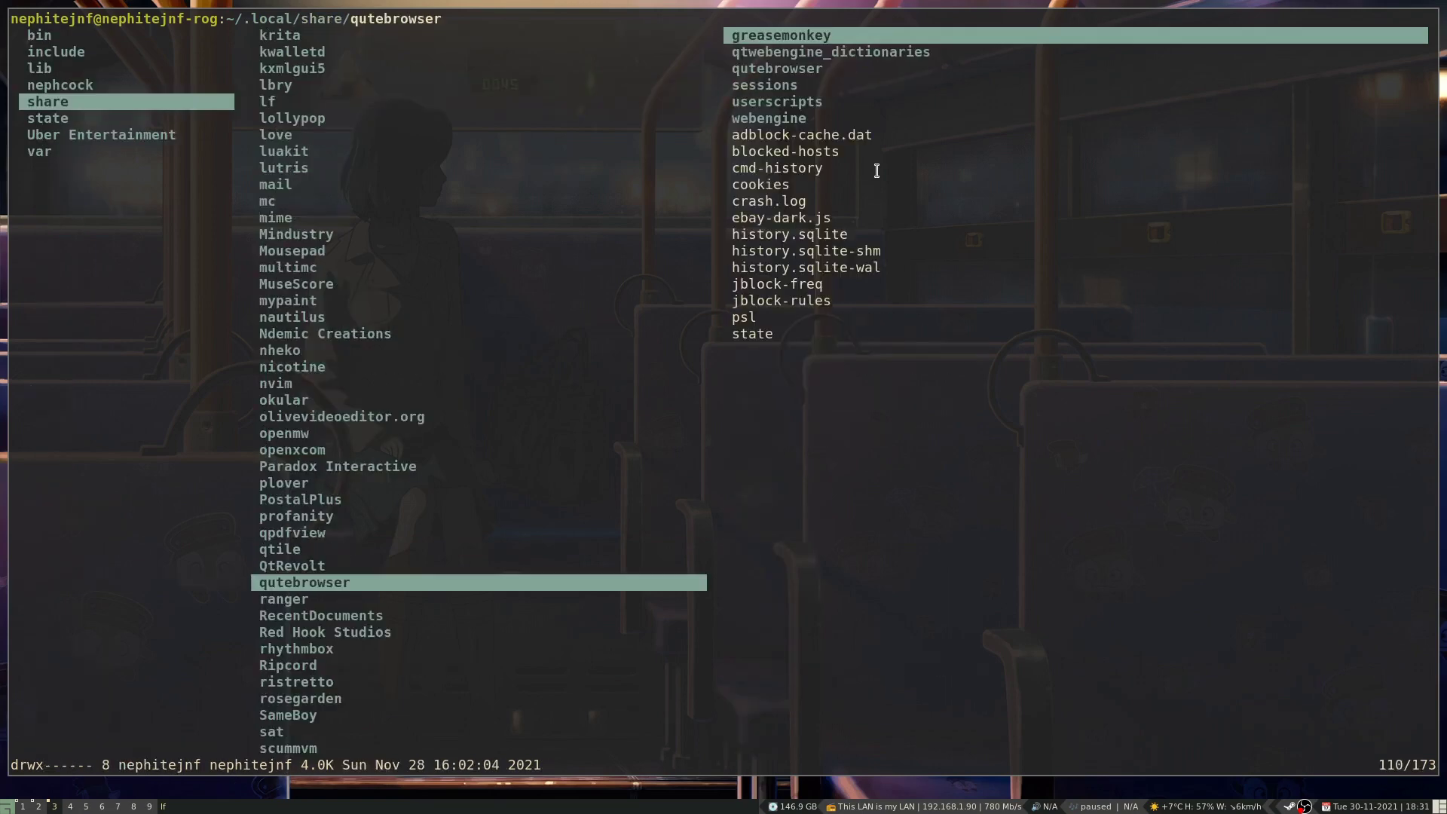
key("l")
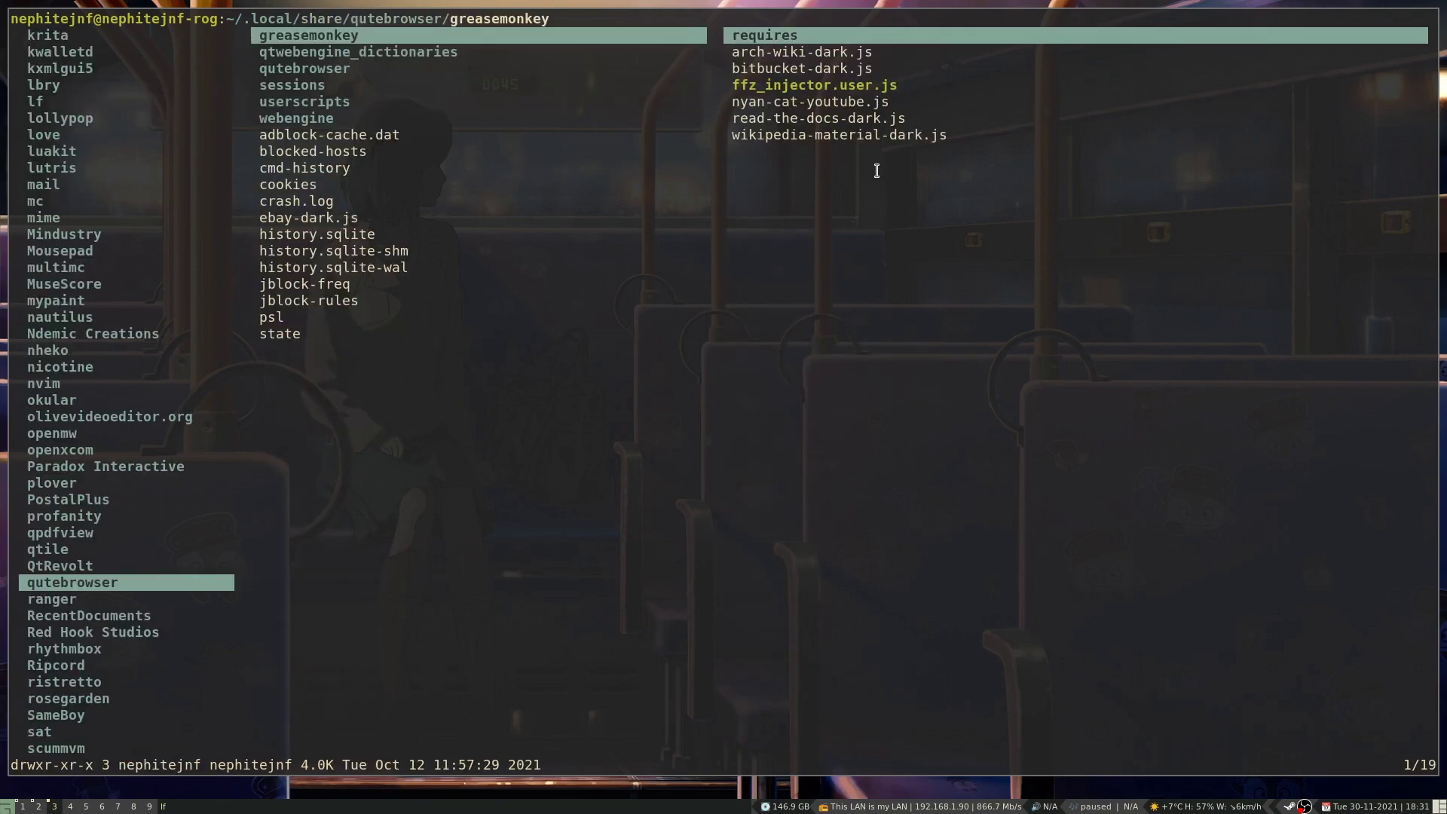
Step: Open the greasemonkey folder and preview arch-wiki-dark.js, then ffz_injector.user.js
key("l")
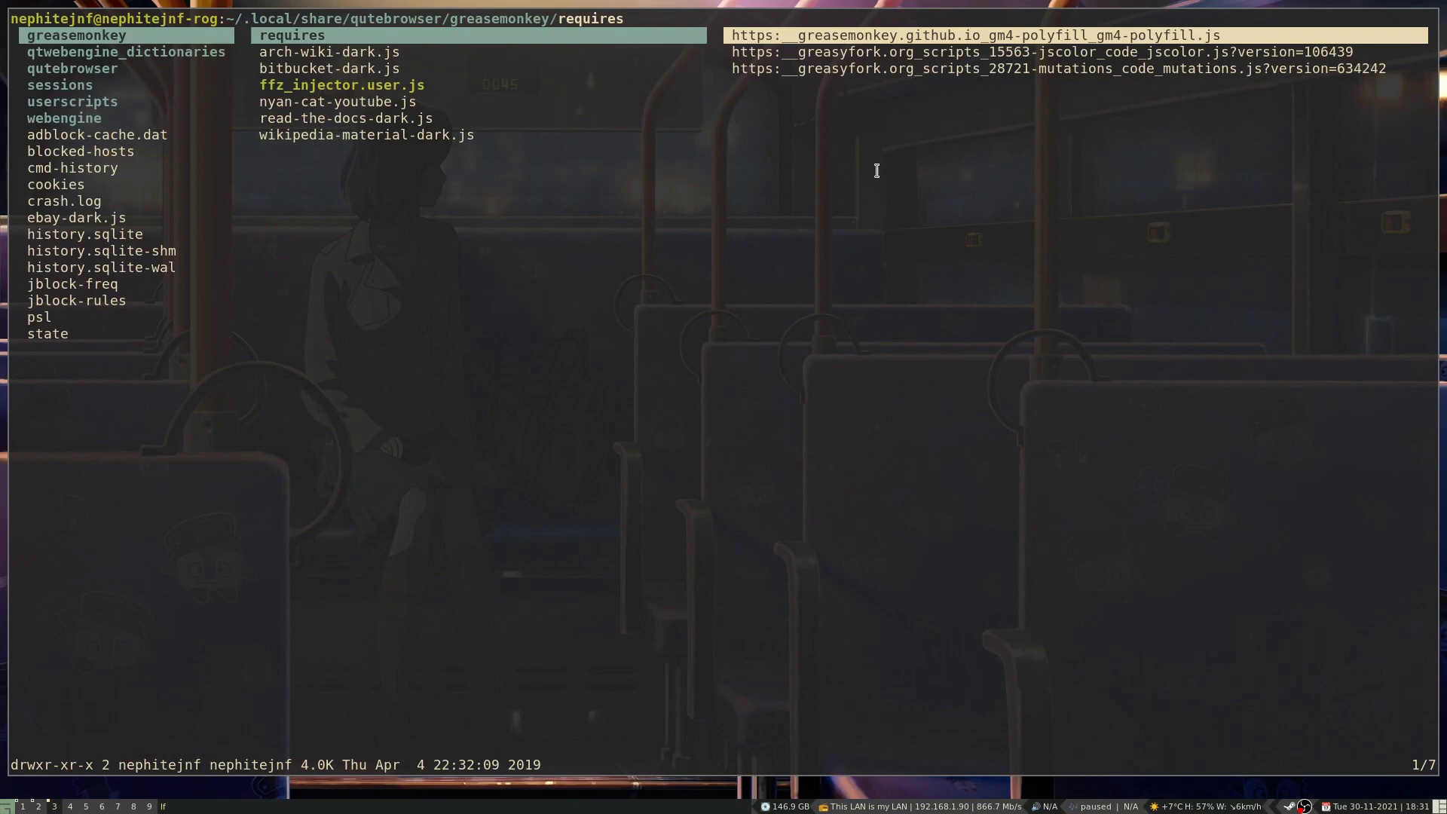
key("j")
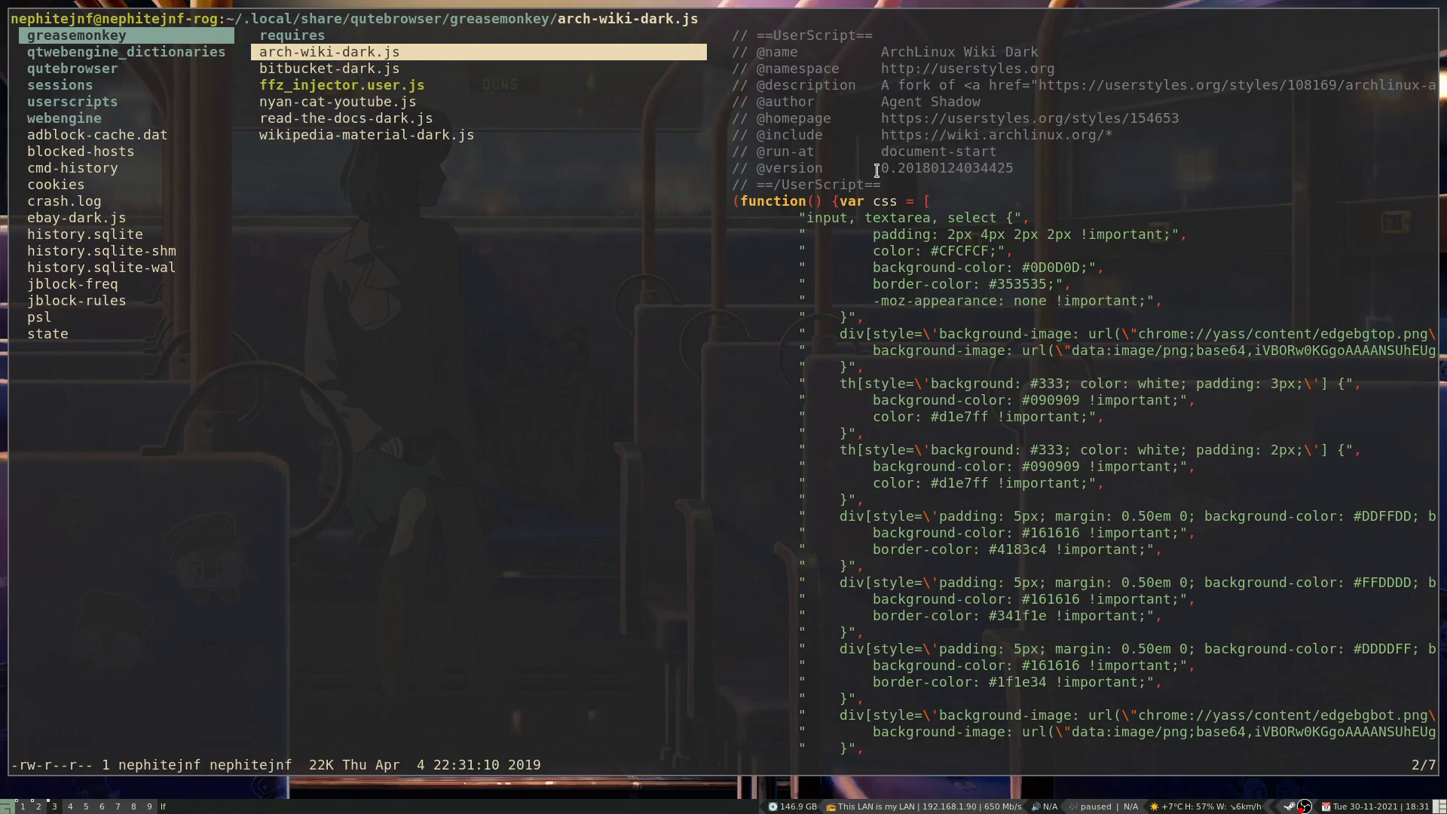
key("j")
key("j")
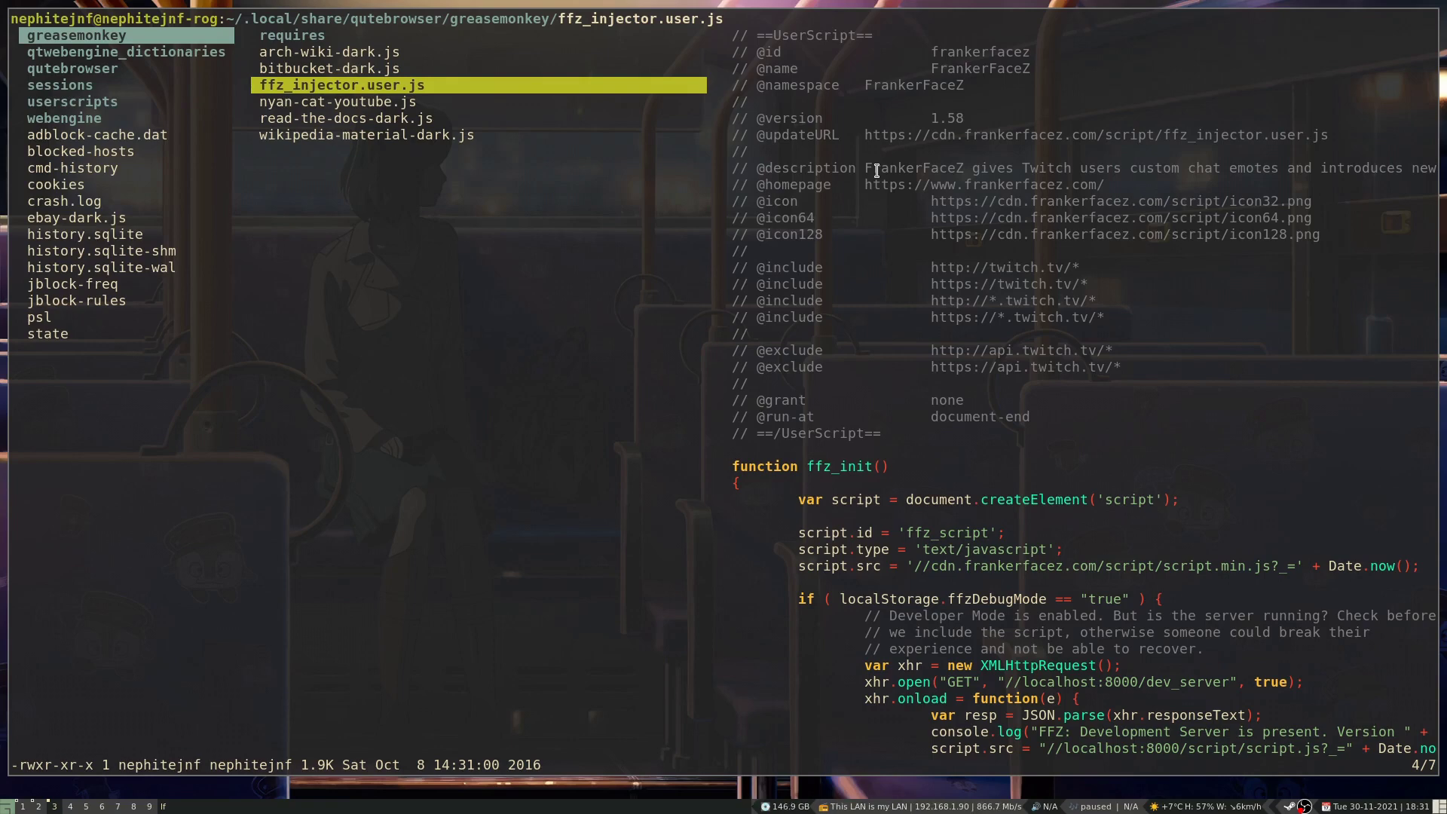
Step: Preview nyan-cat-youtube.js, read-the-docs-dark.js, and then wikipedia-material-dark.js in turn
key("j")
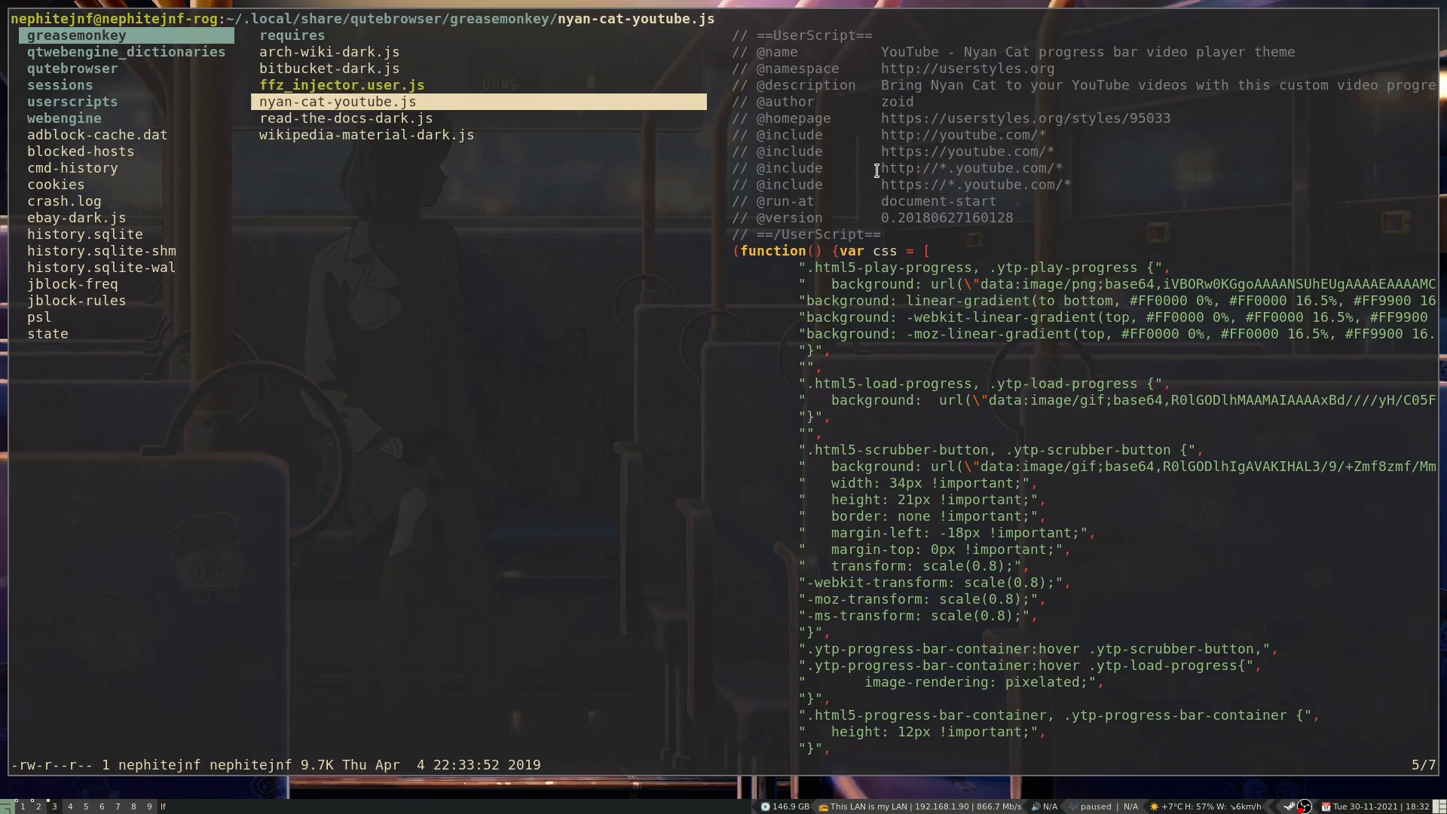
key("j")
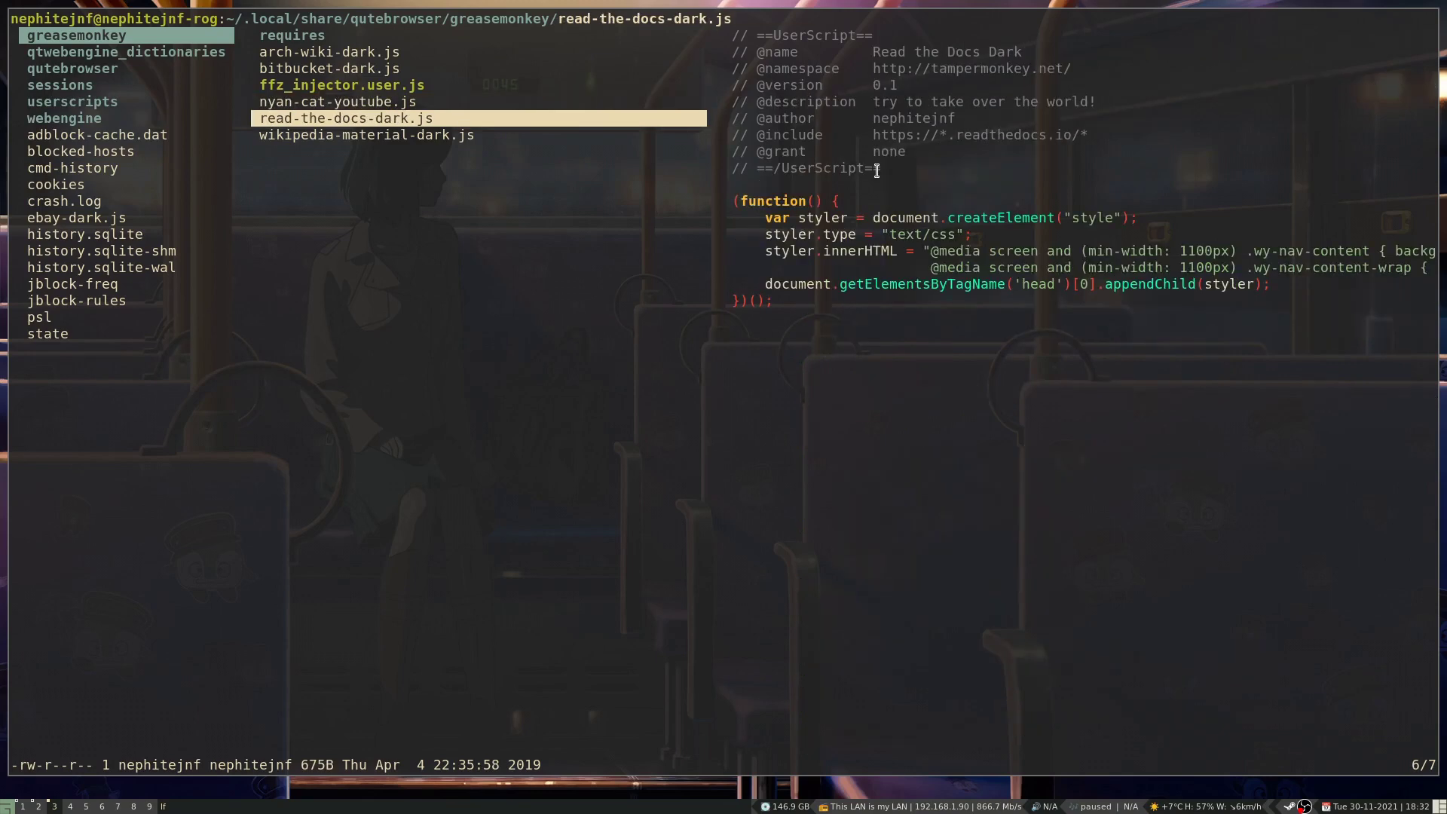
key("j")
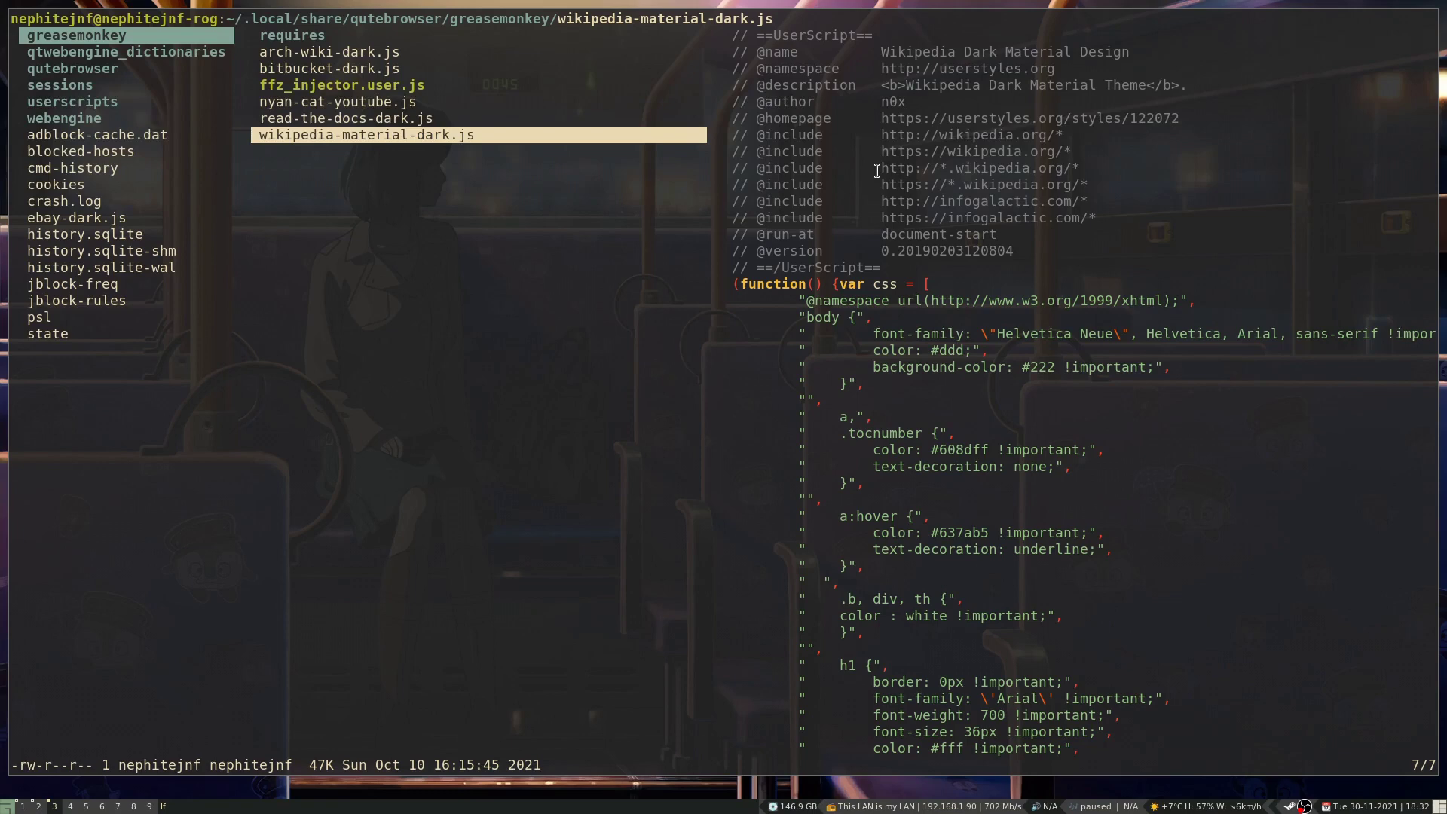
Step: Browse qutebrowser's userscripts, sessions and qtwebengine_dictionaries folders, then switch back to Vivaldi
key("h")
key("j")
key("j")
key("j")
key("j")
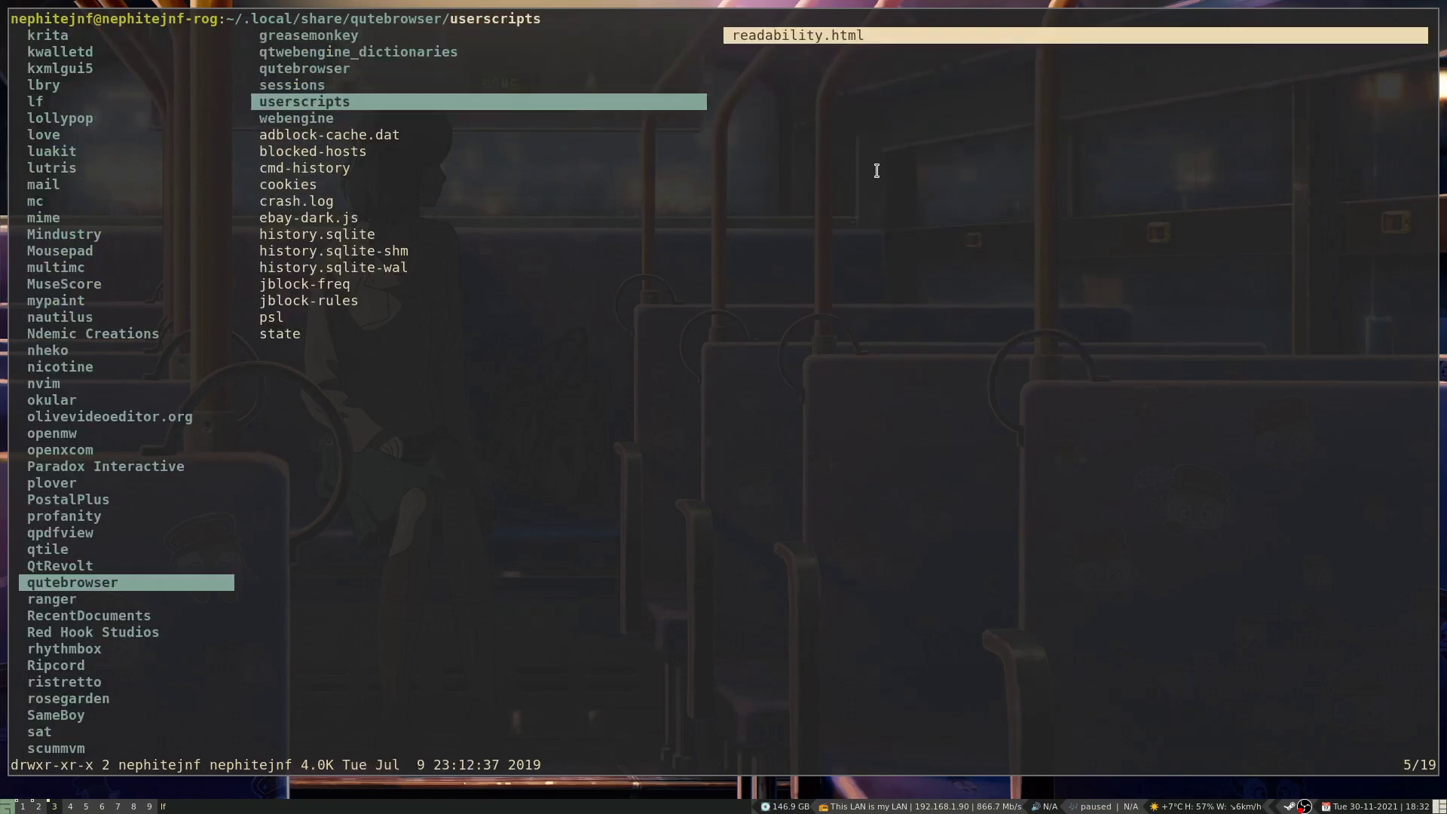
key("k")
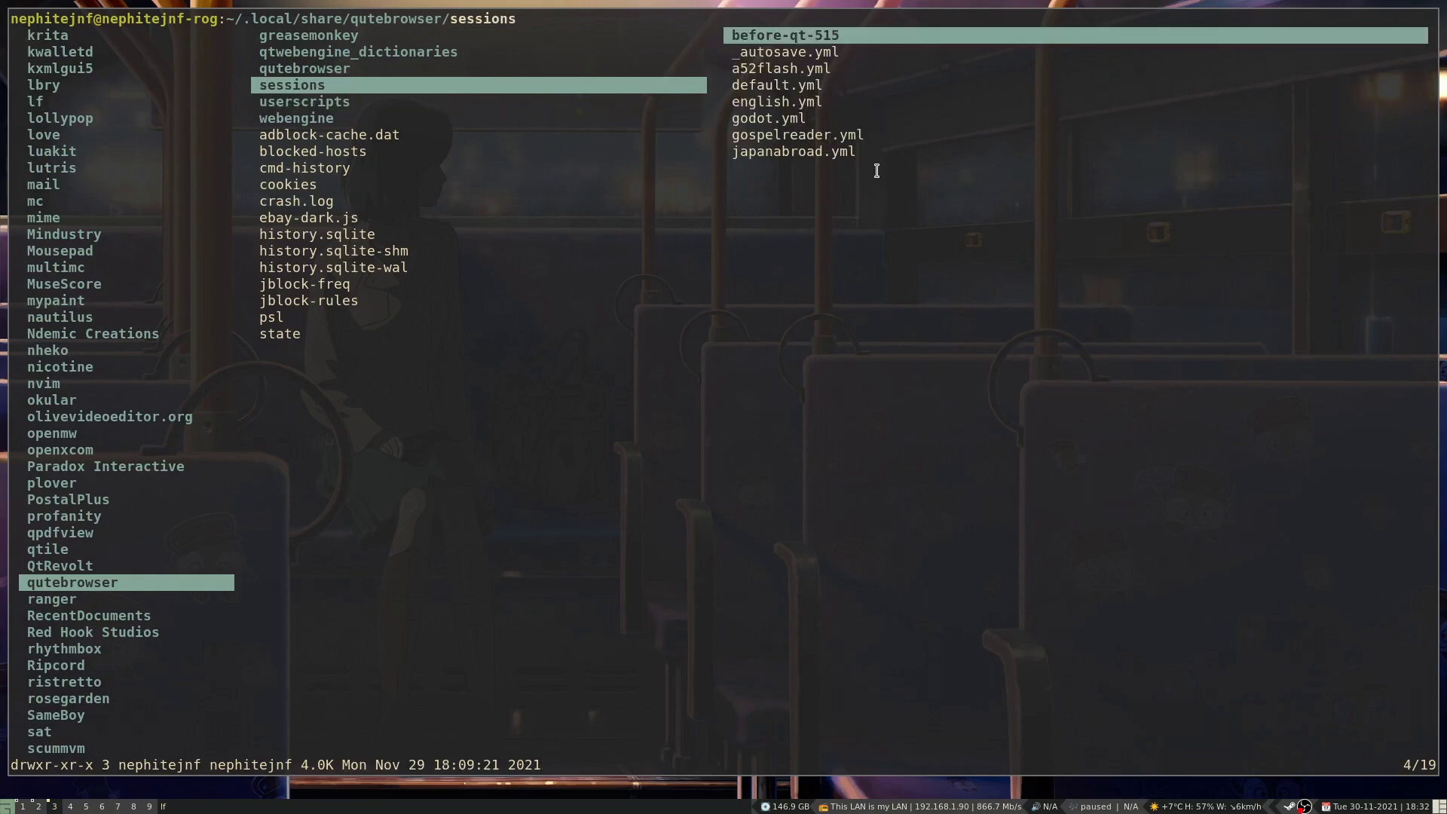
key("k")
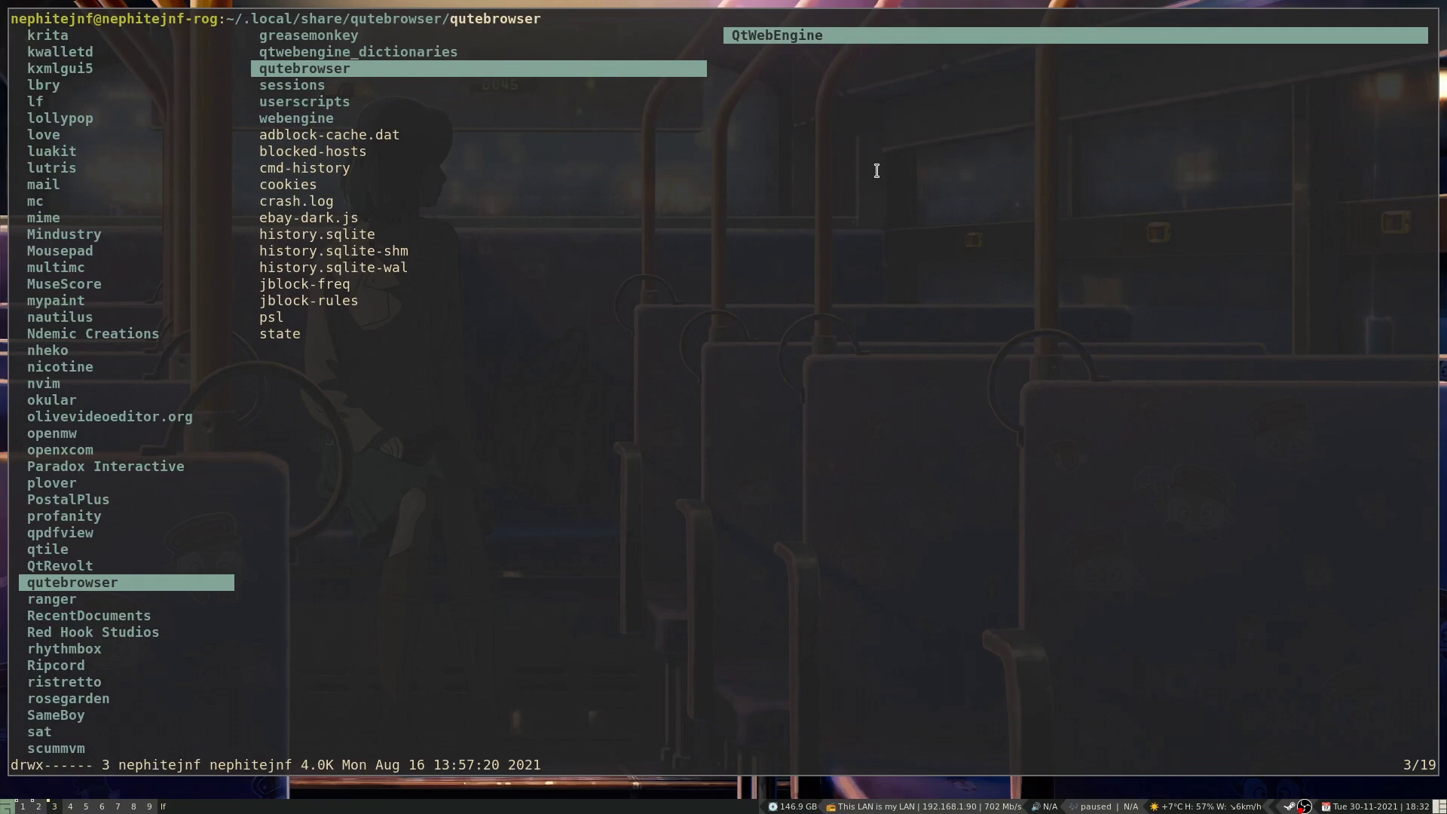
key("k")
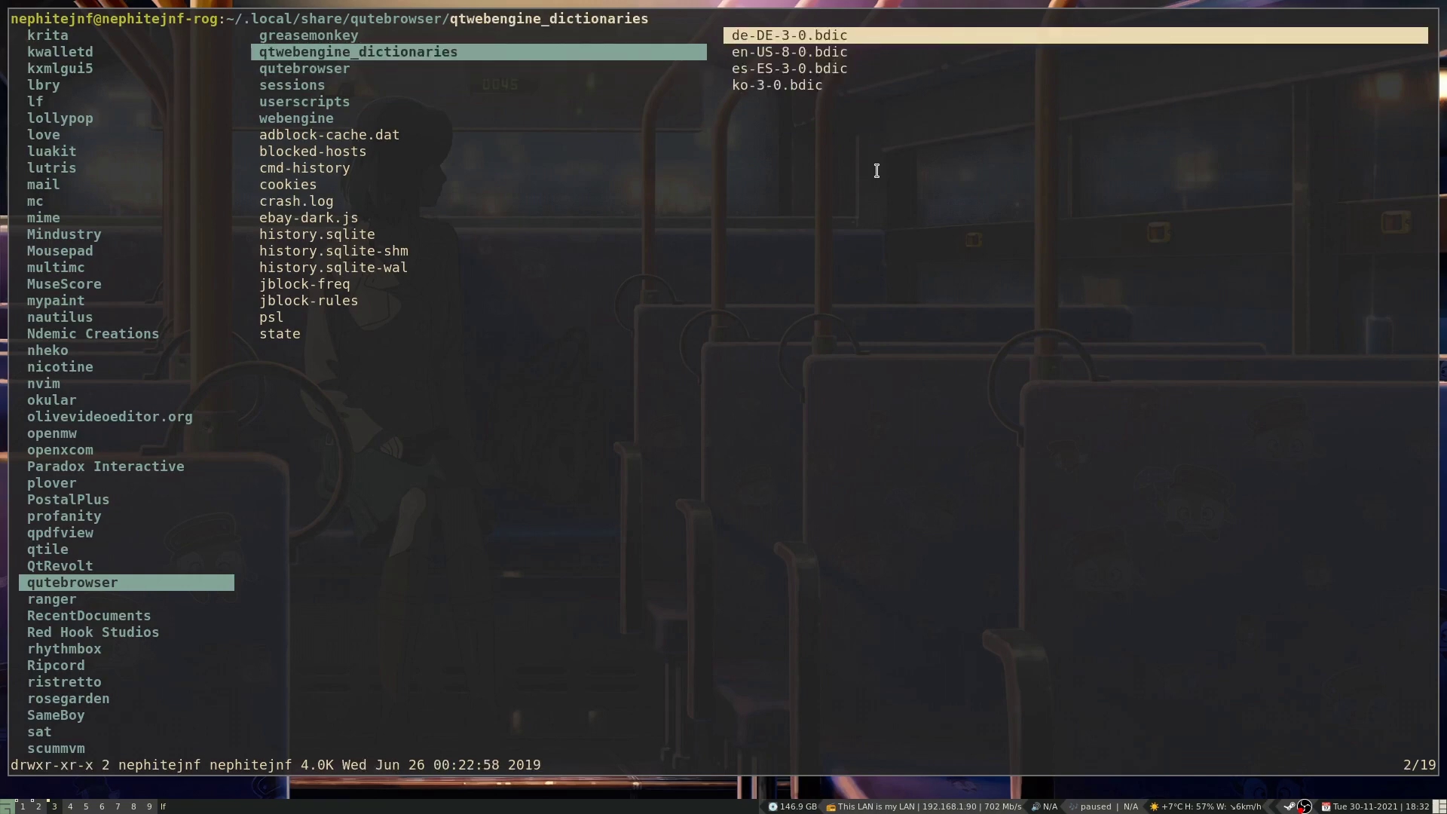
key("j")
key("j")
key("j")
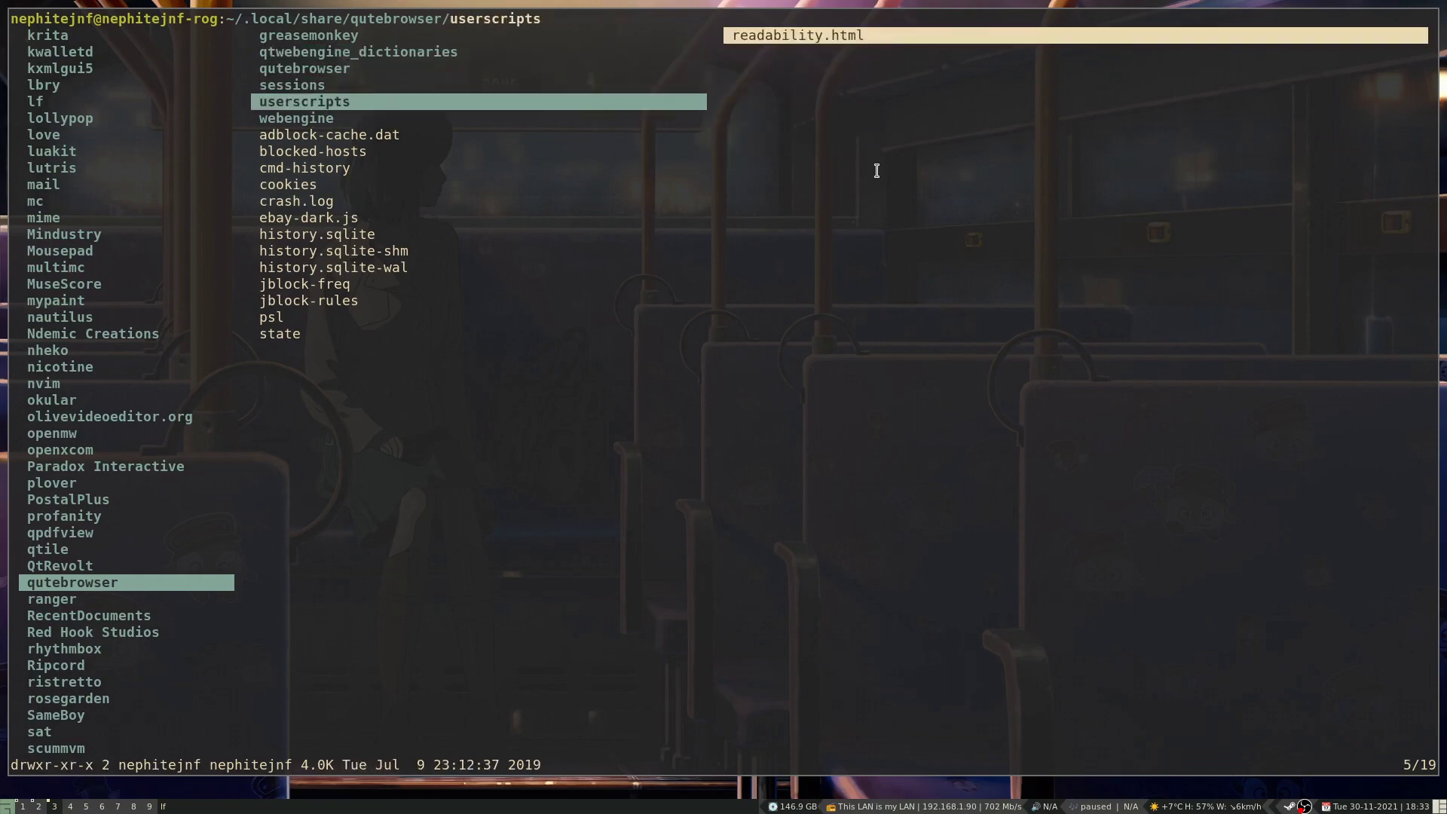
key("super+Right")
key("super+Right")
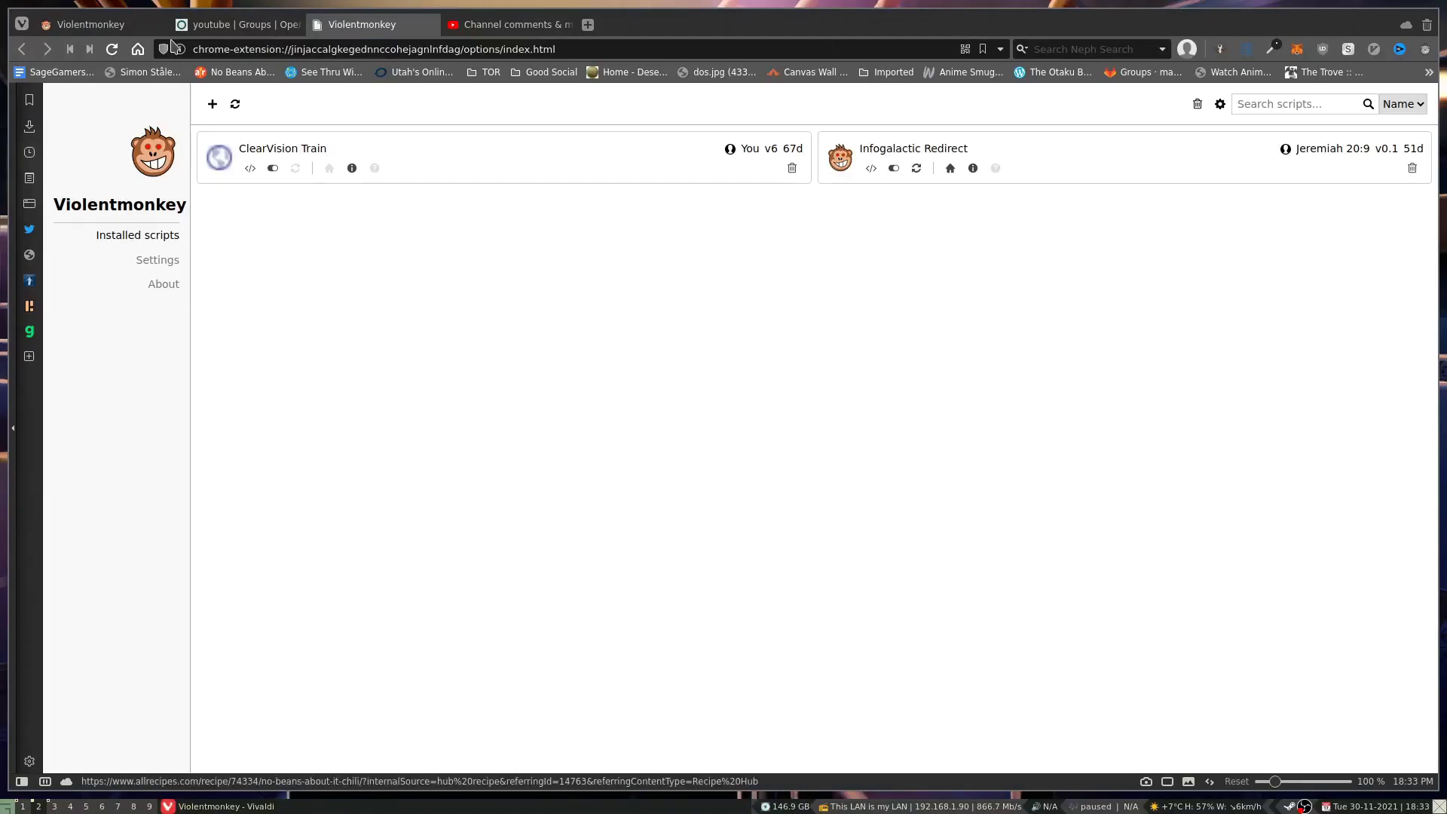
Step: Open Violentmonkey's GitHub releases in a new tab, expand Assets, then return to the dashboard
left_click(86, 23)
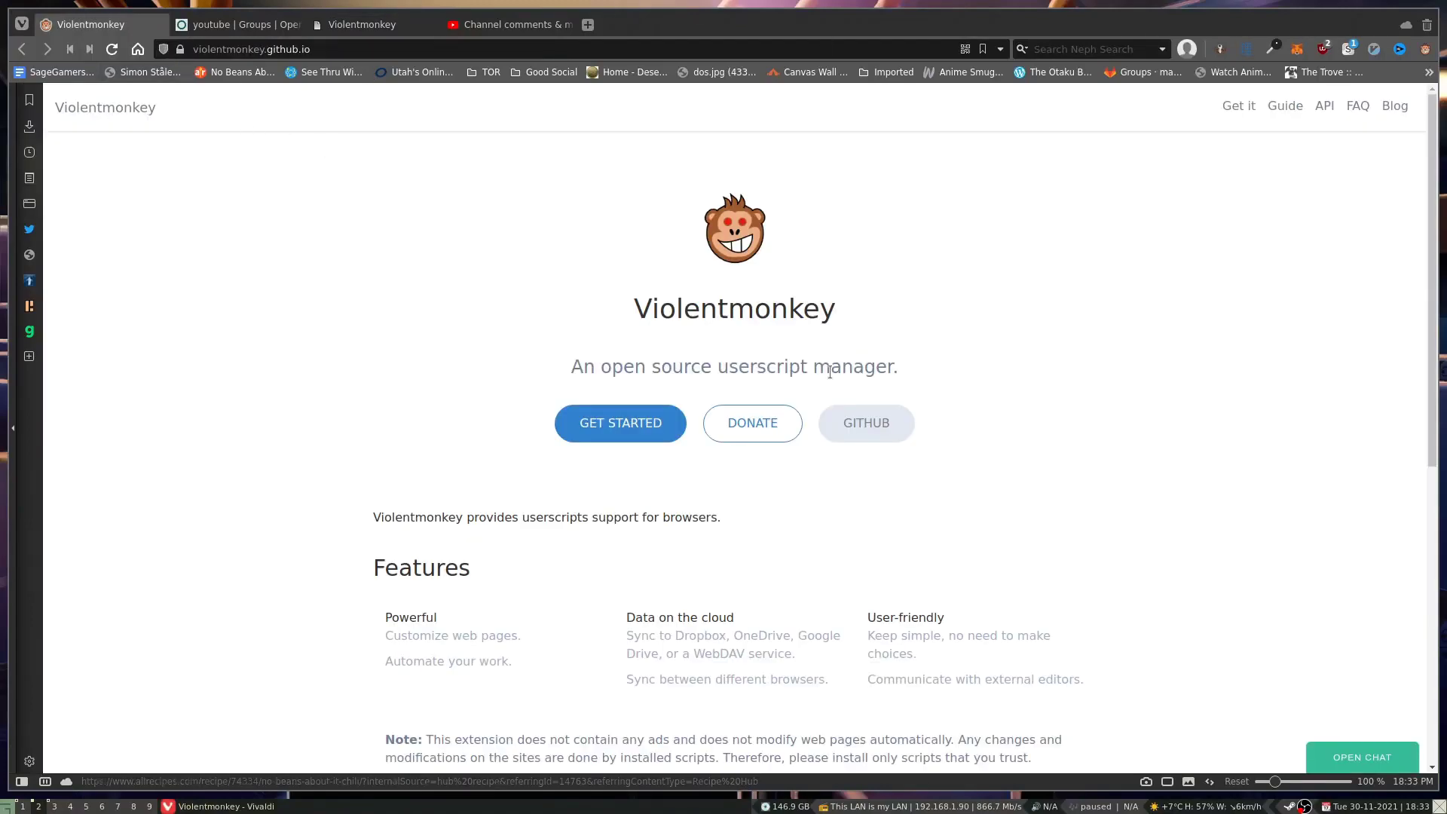
left_click(632, 434)
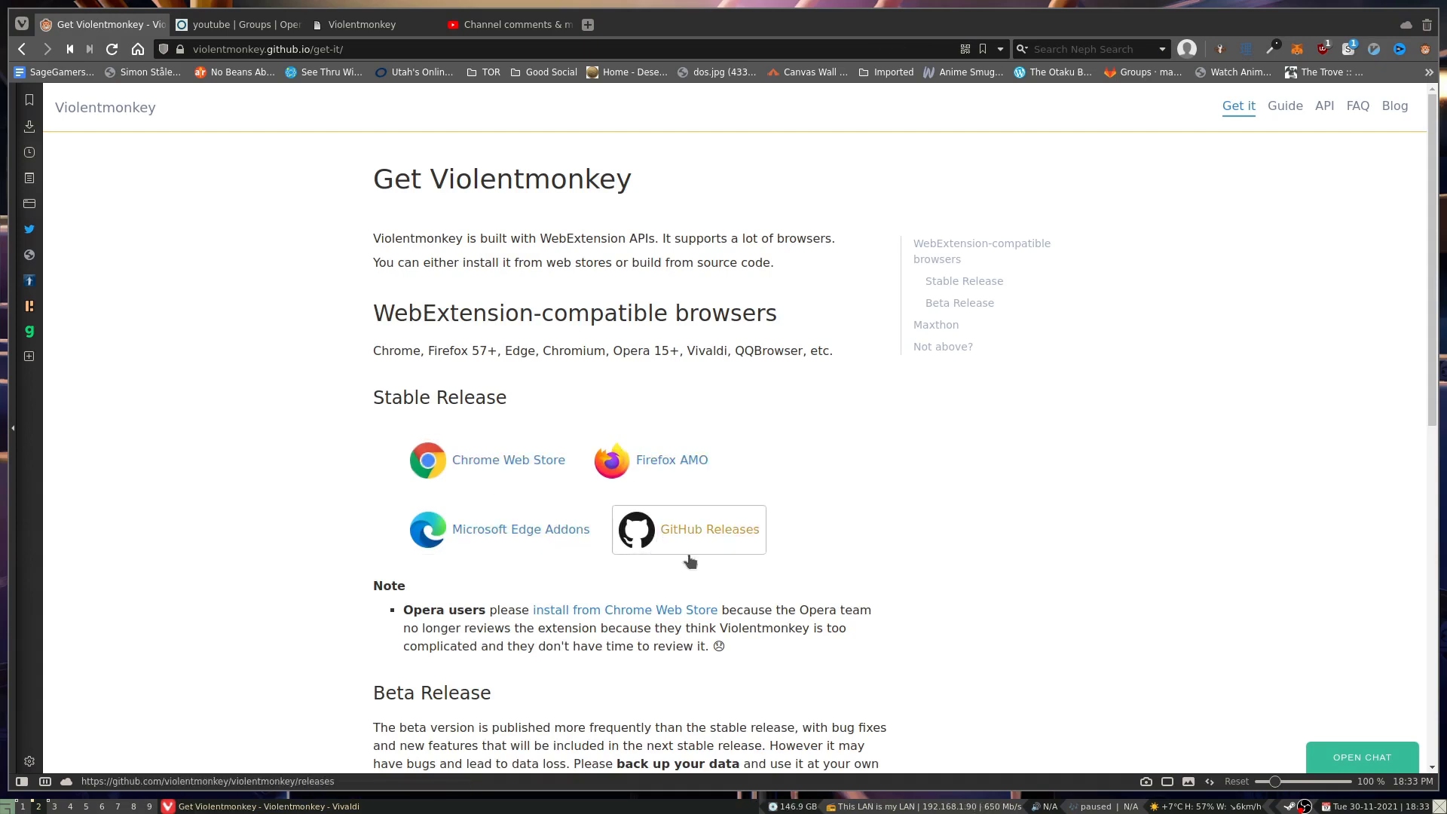
left_click_drag(681, 533, 682, 528)
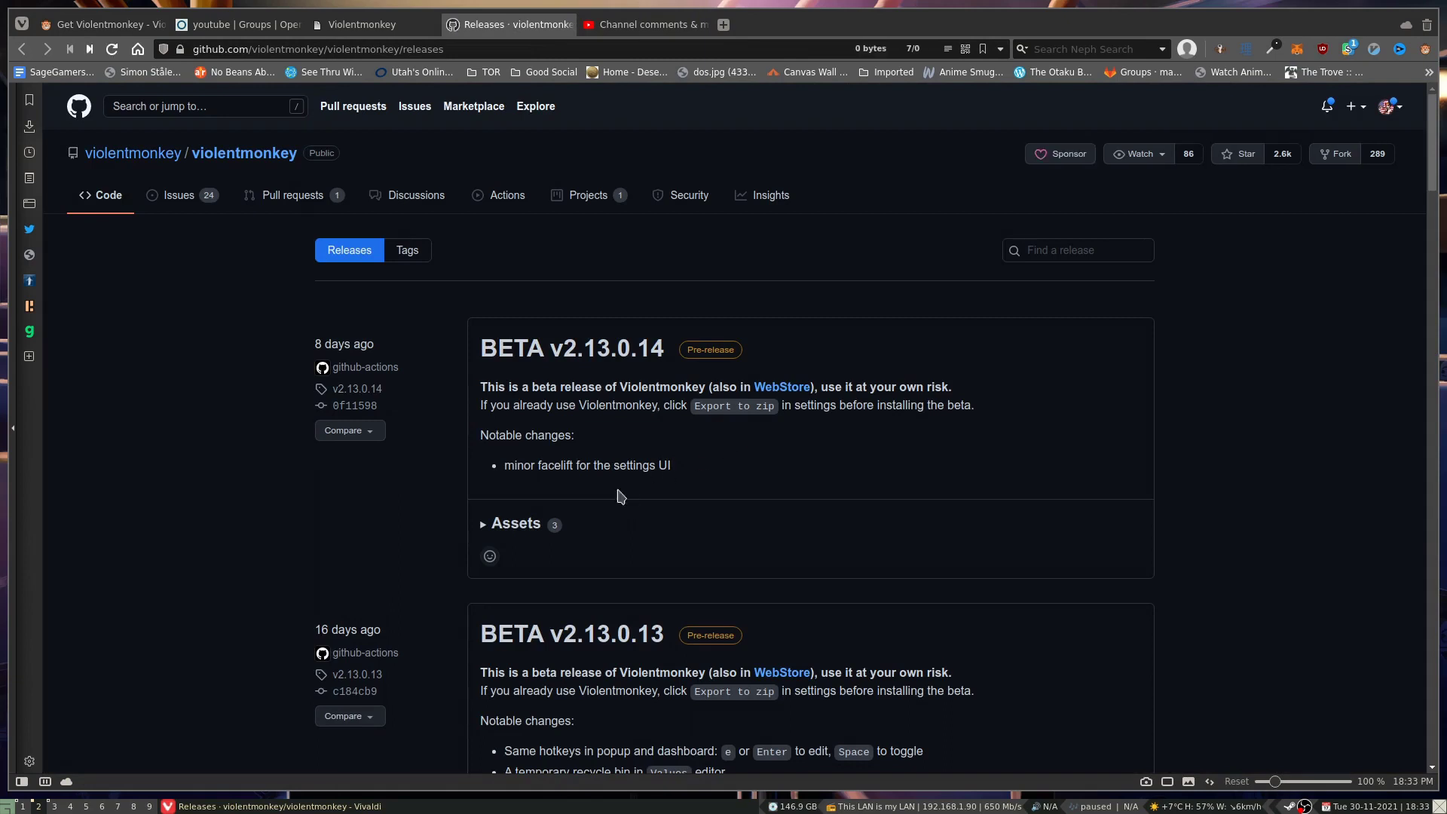
left_click(511, 527)
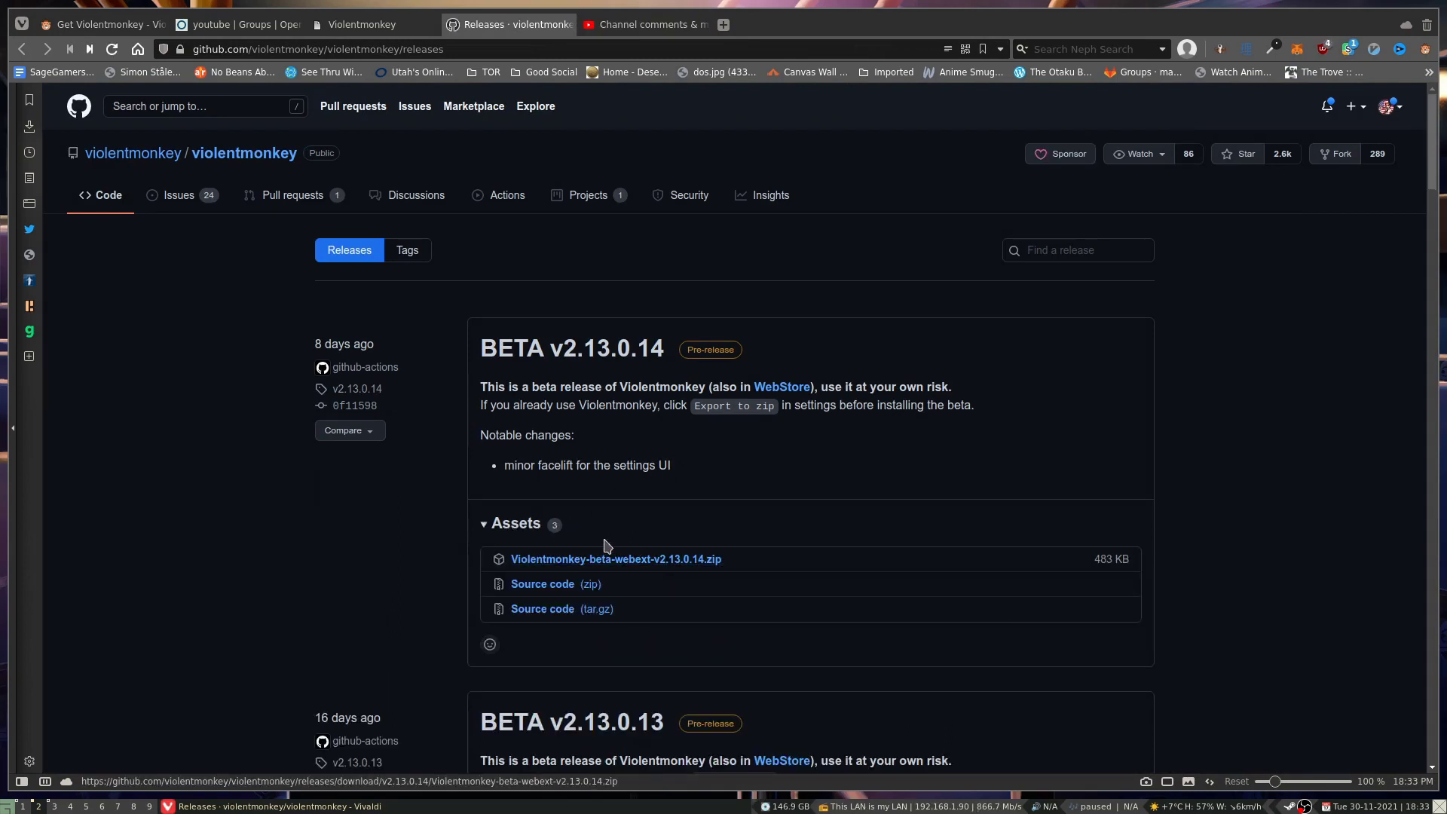
scroll(626, 543, "down", 5)
scroll(656, 527, "down", 7)
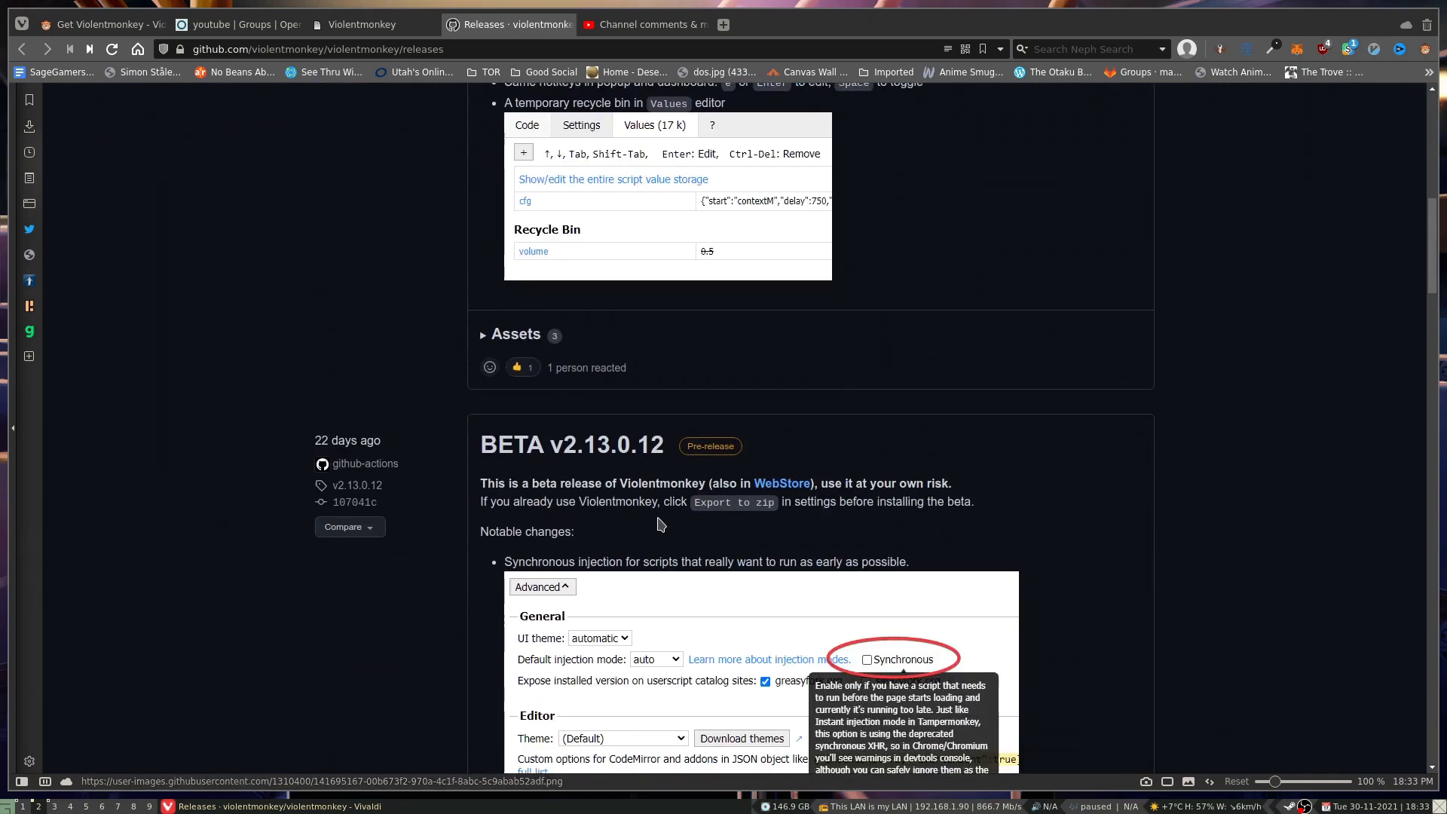
scroll(656, 527, "up", 4)
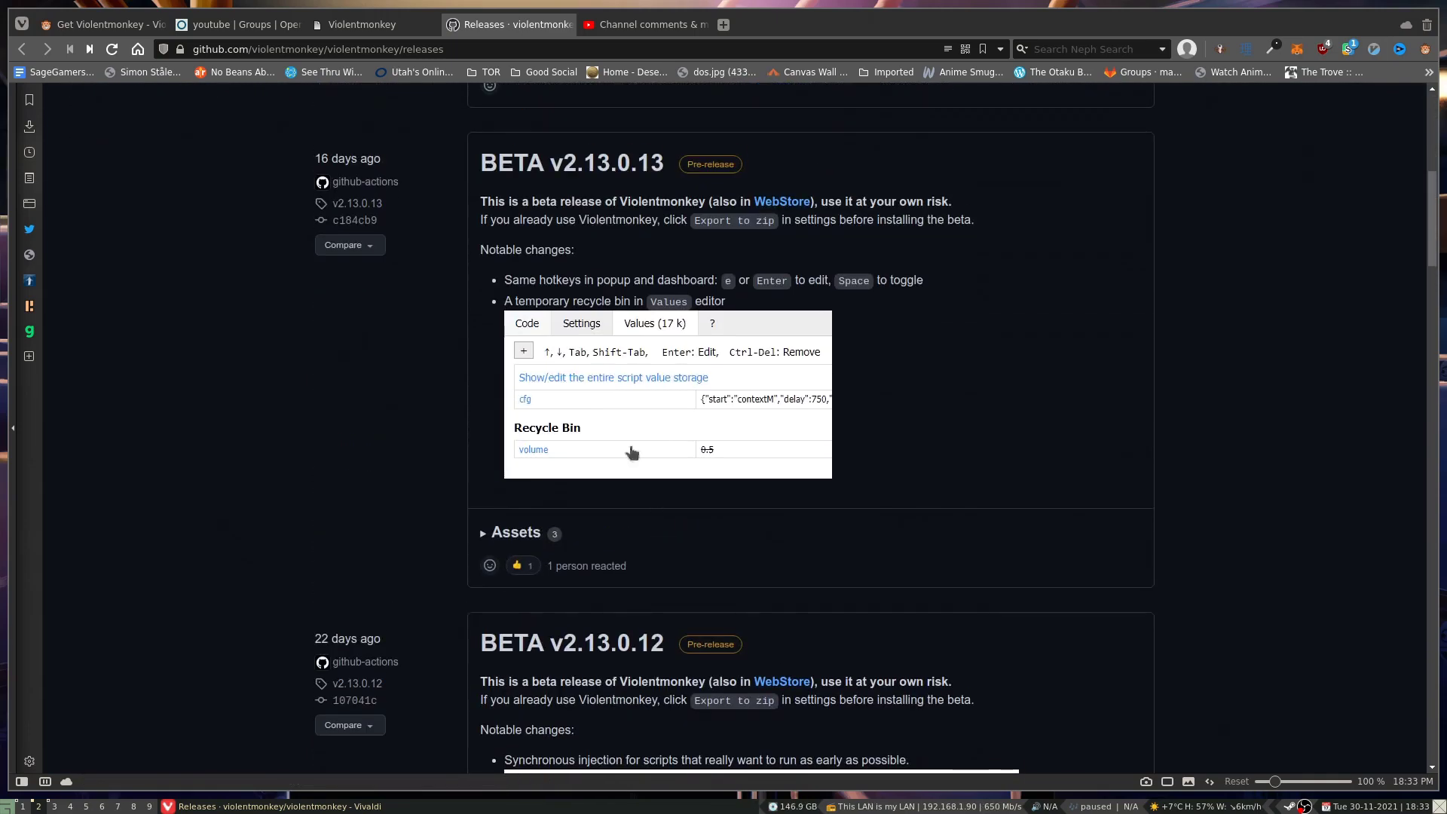
left_click(230, 27)
left_click(354, 25)
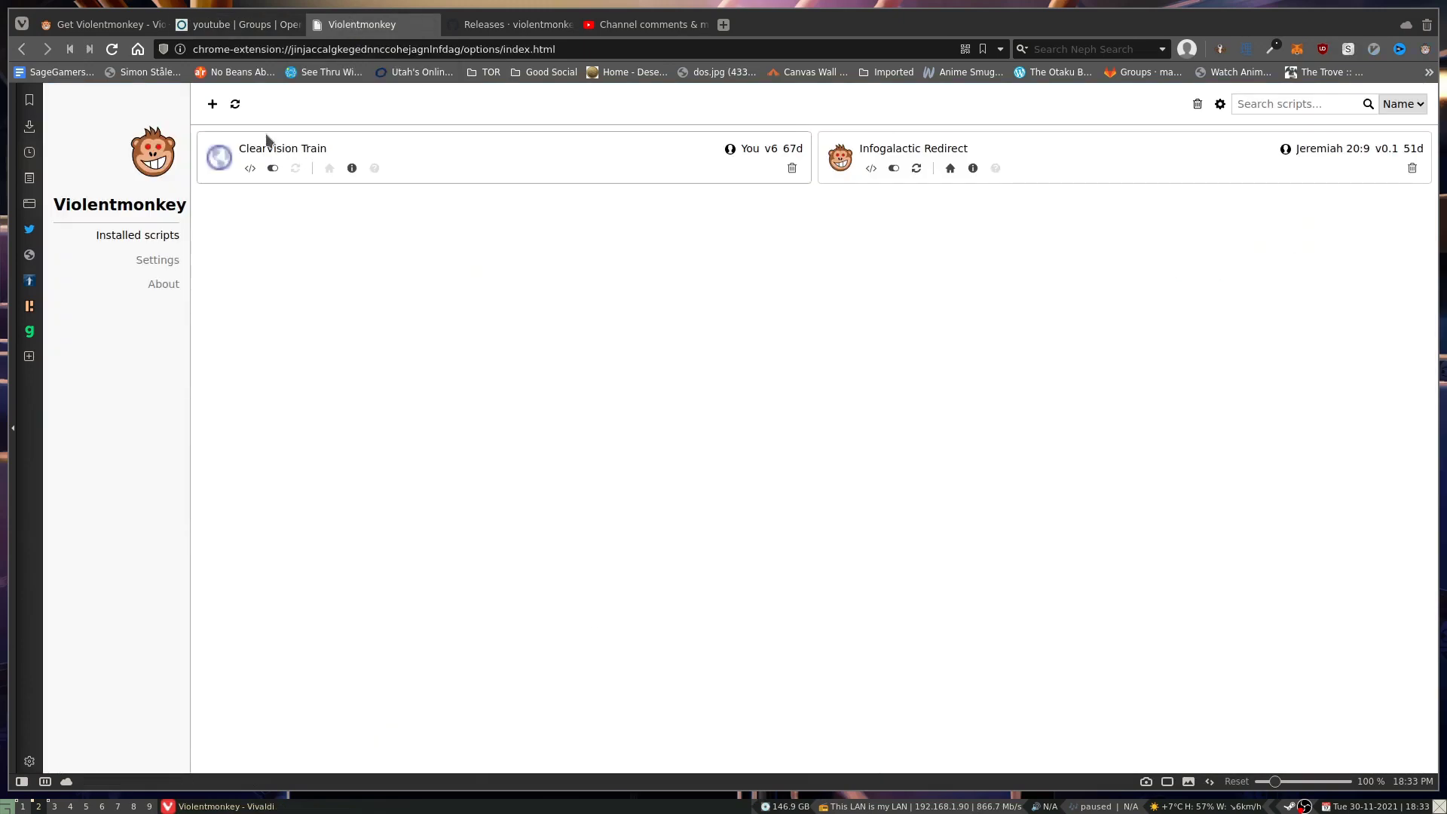
Step: Expand Violentmonkey's Advanced settings to review injection mode, editor options and the script template
left_click(158, 264)
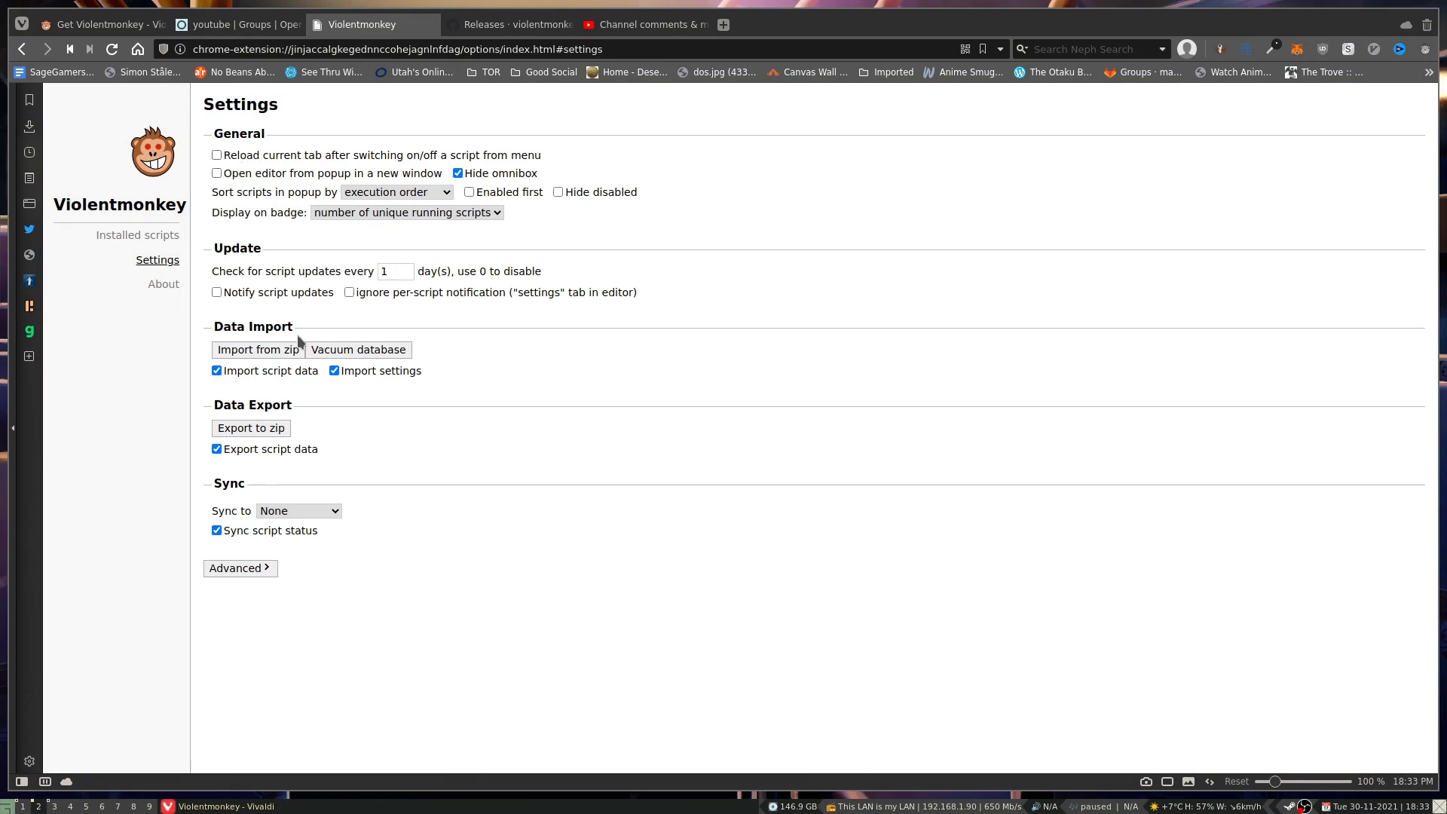
left_click(239, 569)
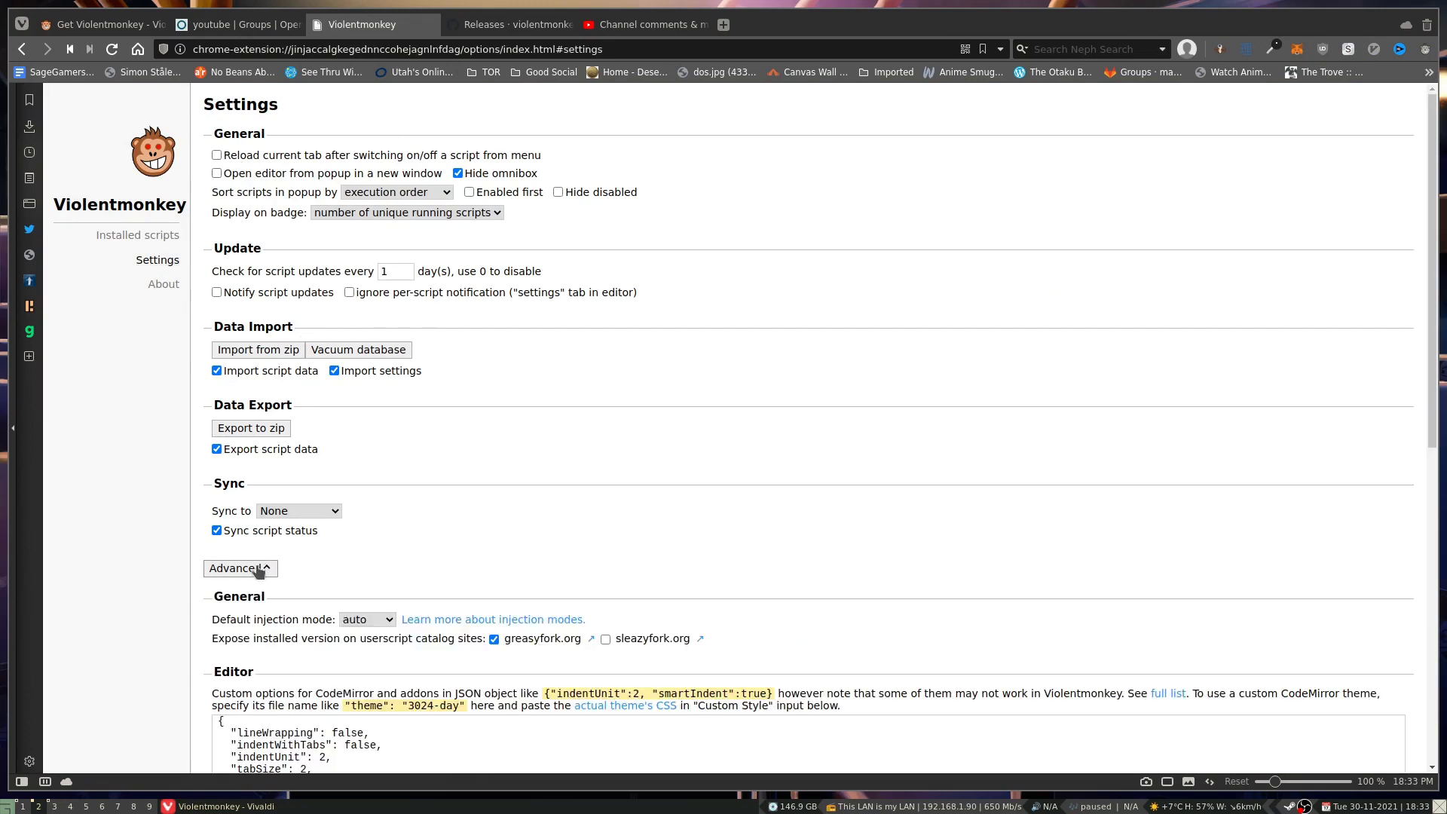
scroll(598, 541, "down", 7)
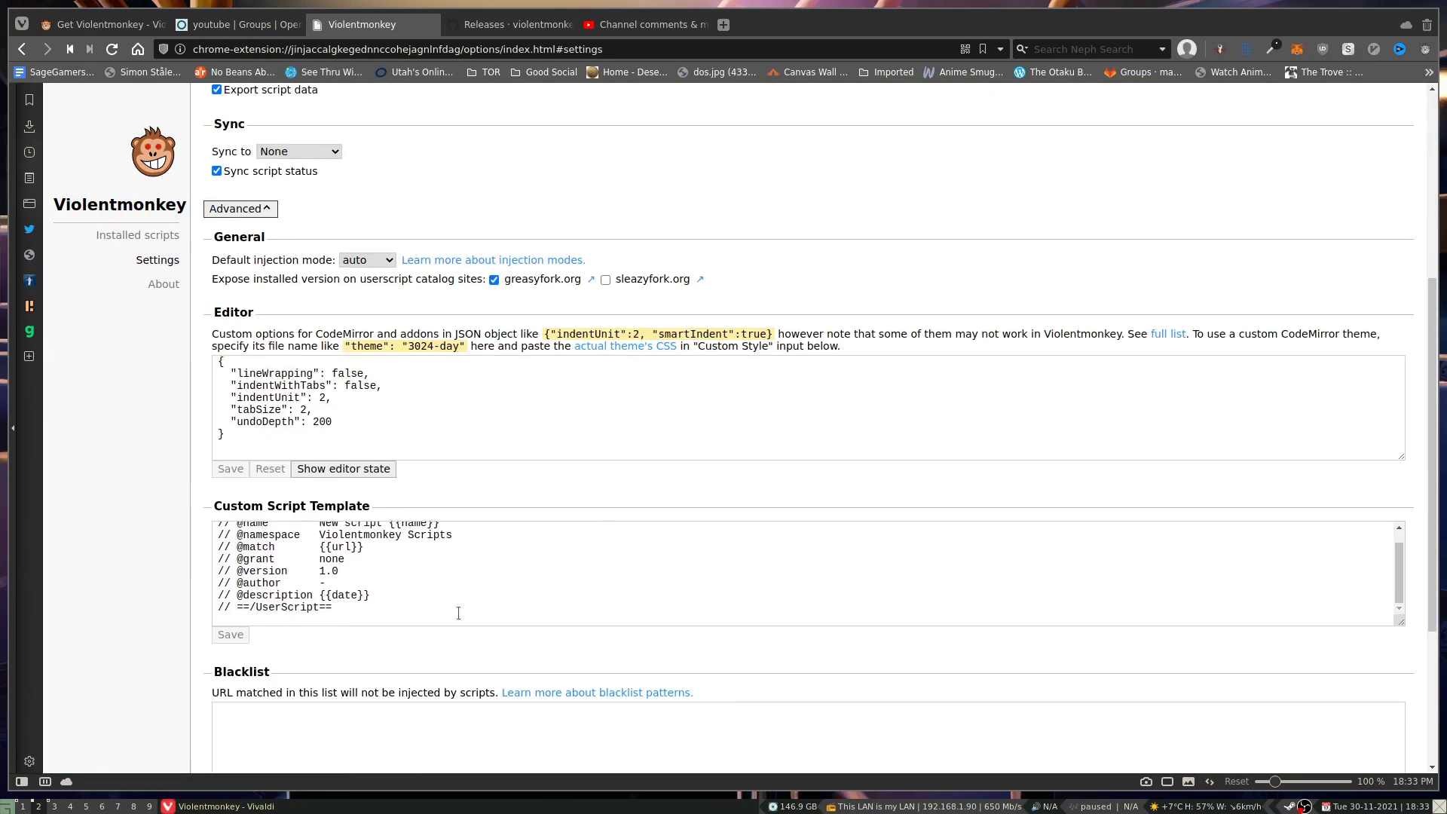
scroll(445, 637, "up", 2)
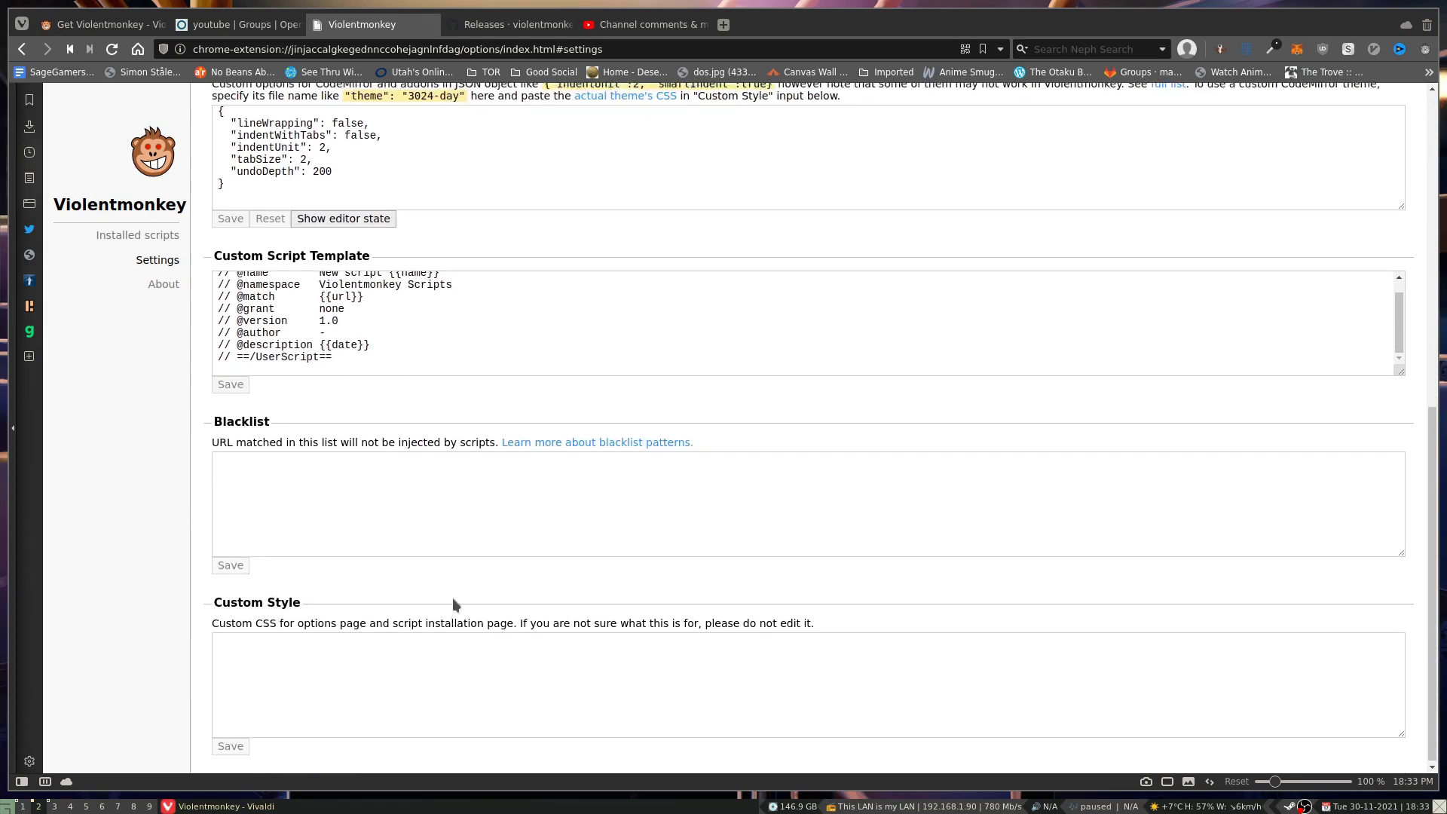
scroll(458, 586, "up", 6)
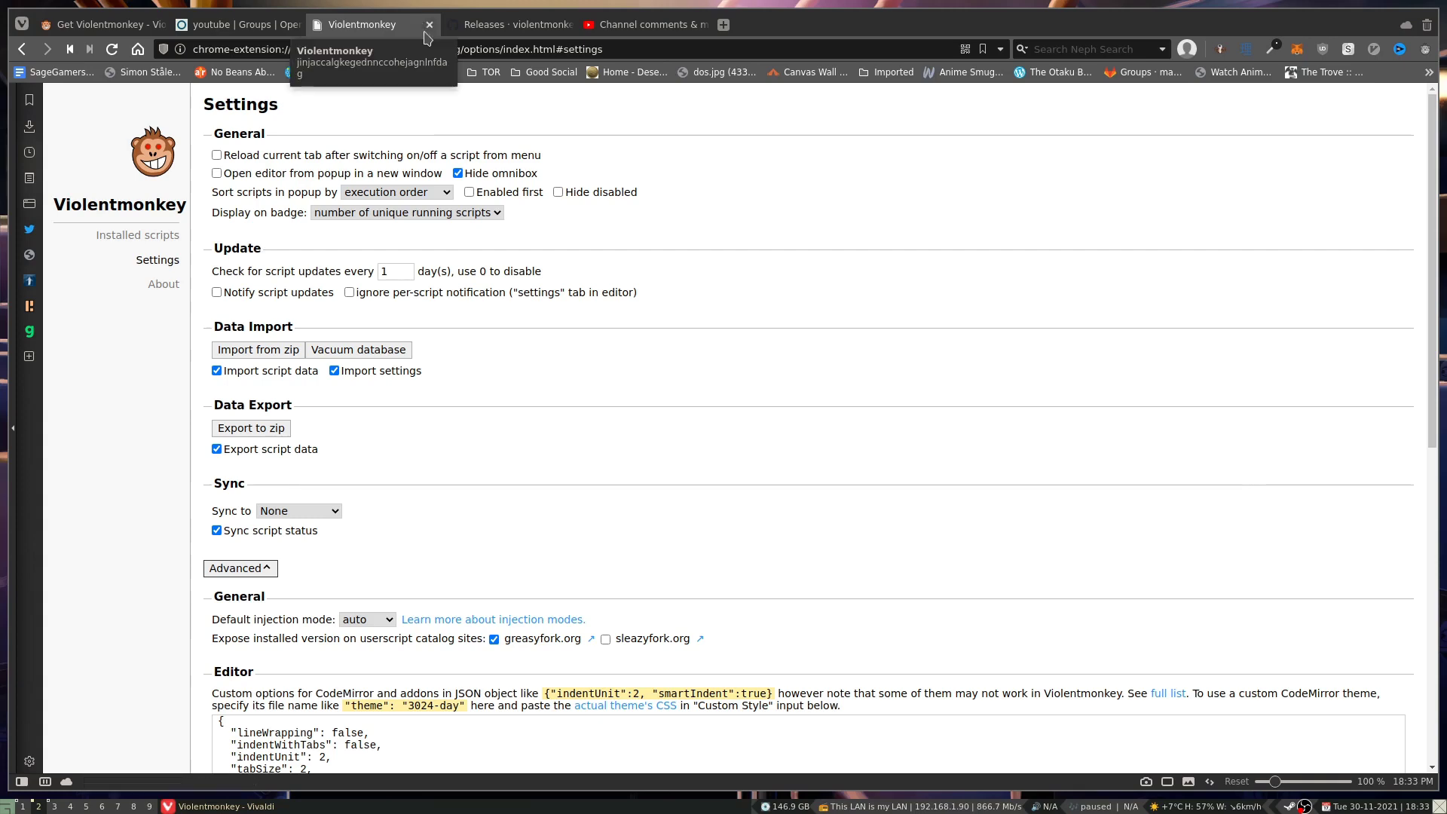
Step: Close the Violentmonkey tab and switch to YouTube Studio's Channel comments & mentions page
left_click(429, 25)
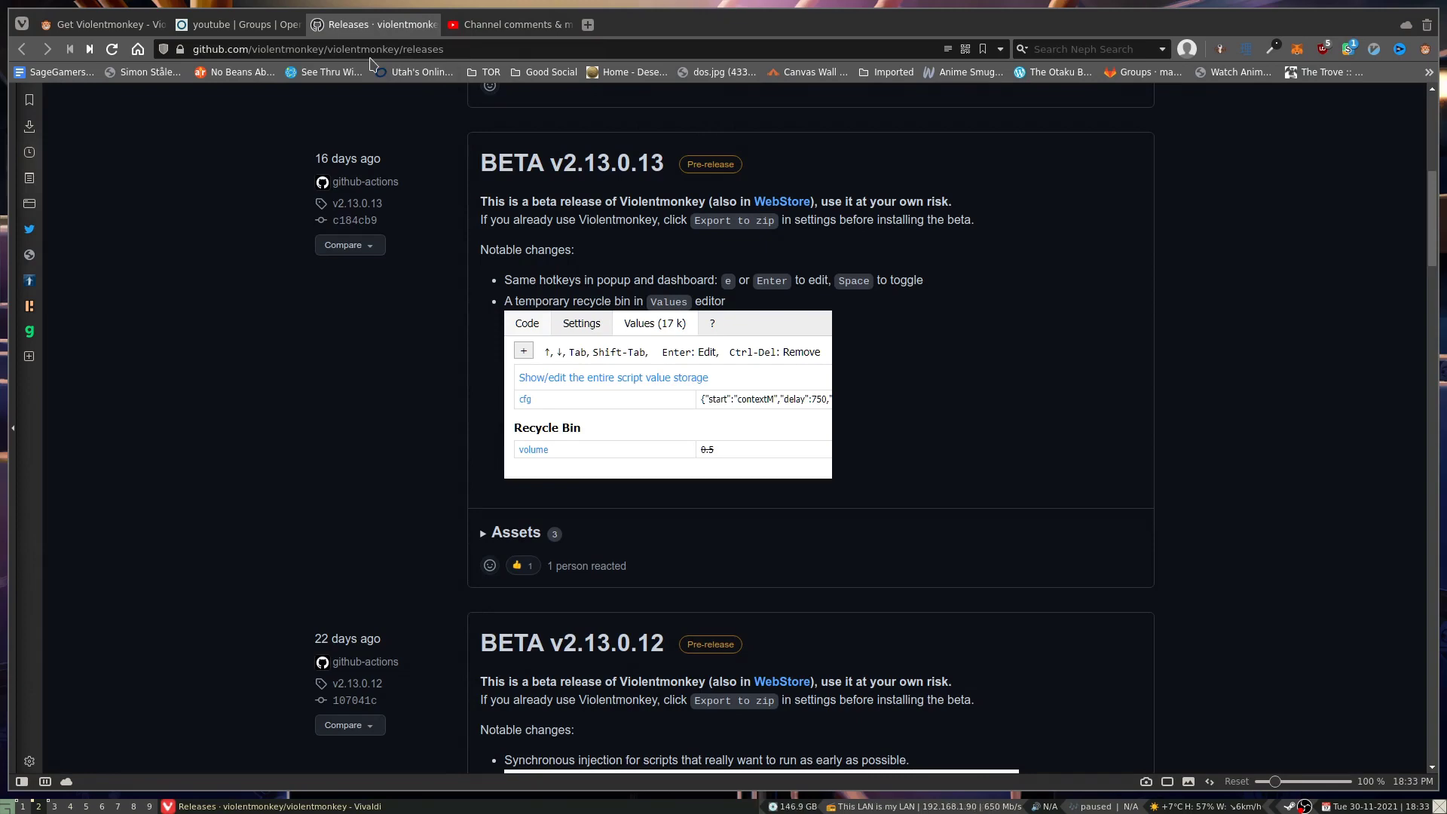
left_click(499, 25)
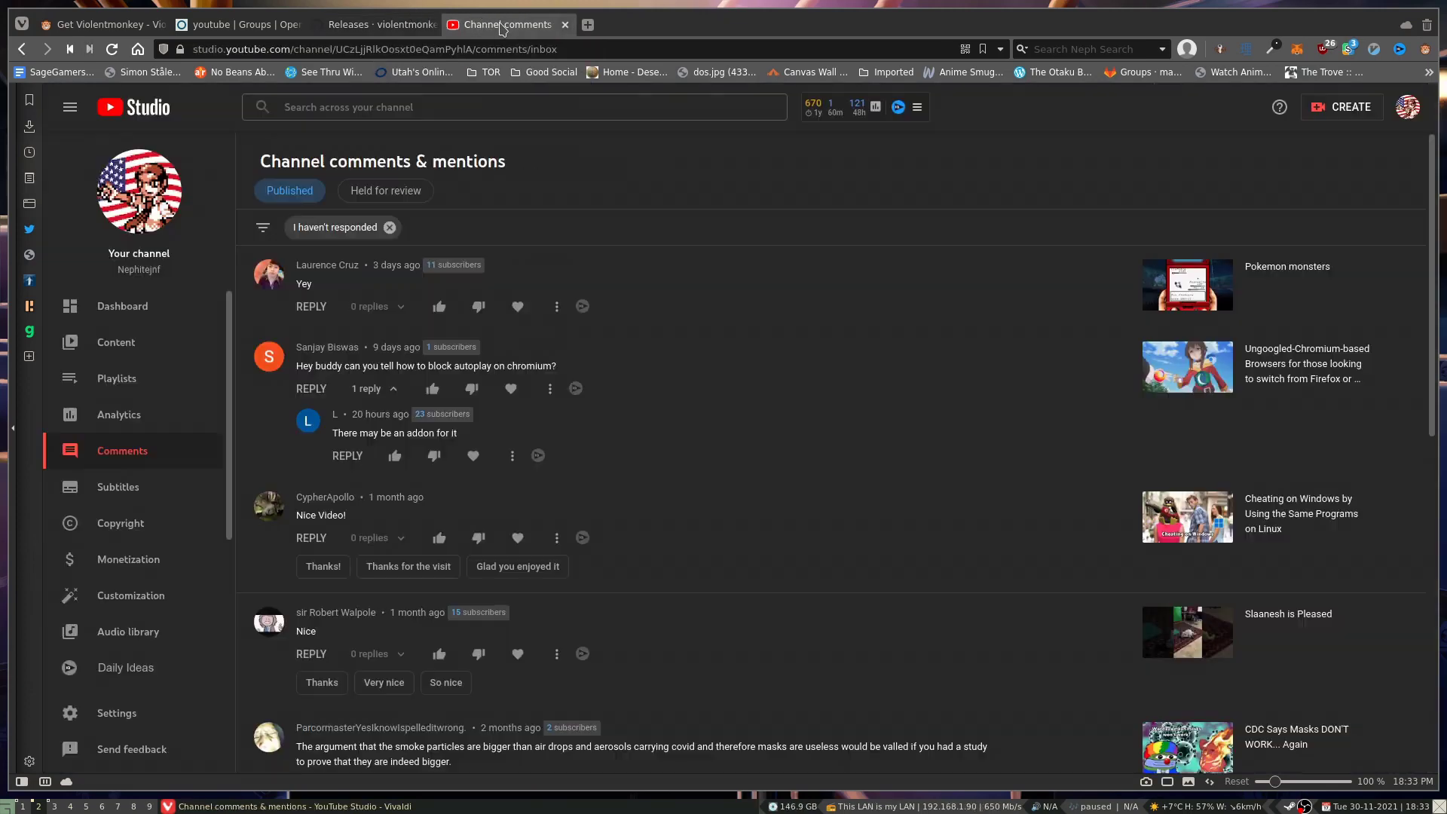